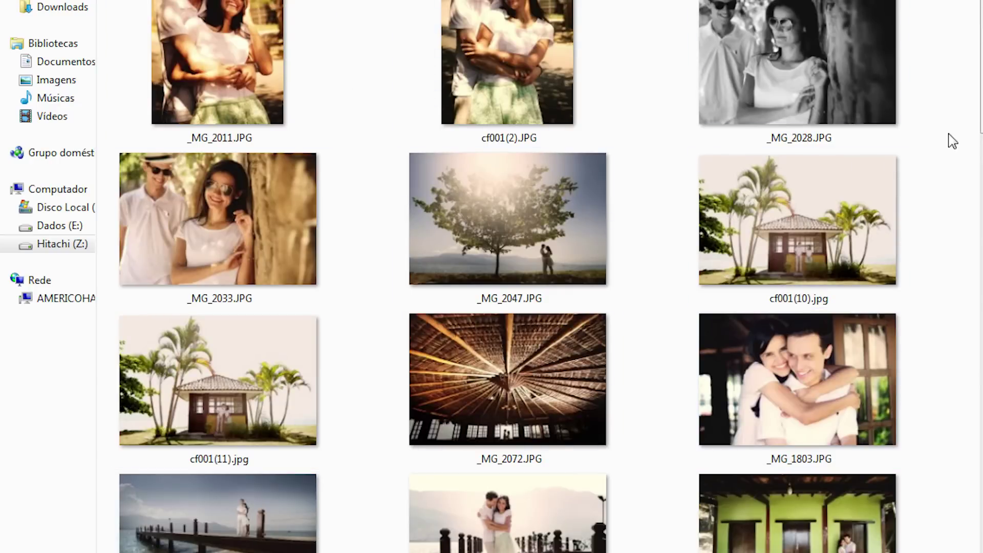
Batch-rename all photos in the folder to the client's first name, numbered from (1), and check the renamed files.
click(249, 2)
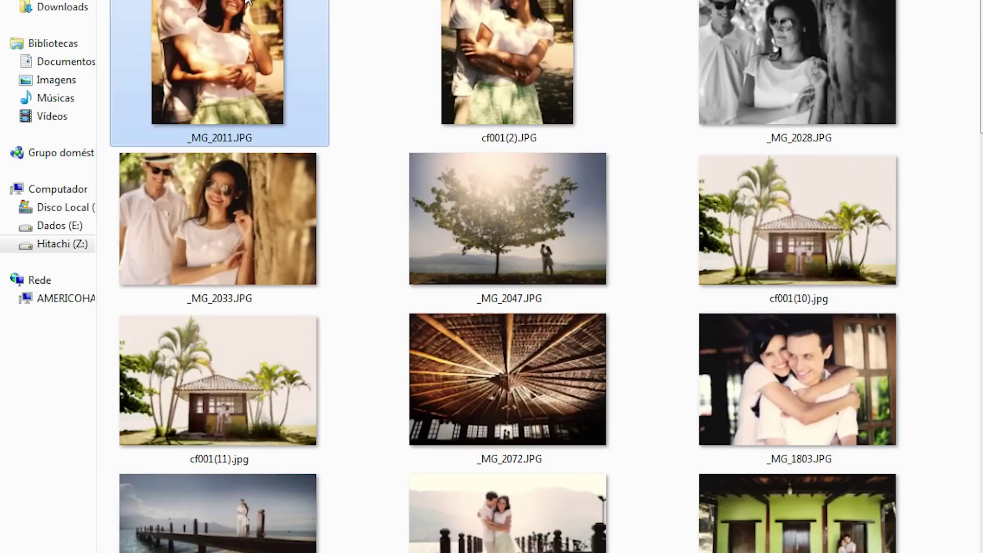
key(ctrl+a)
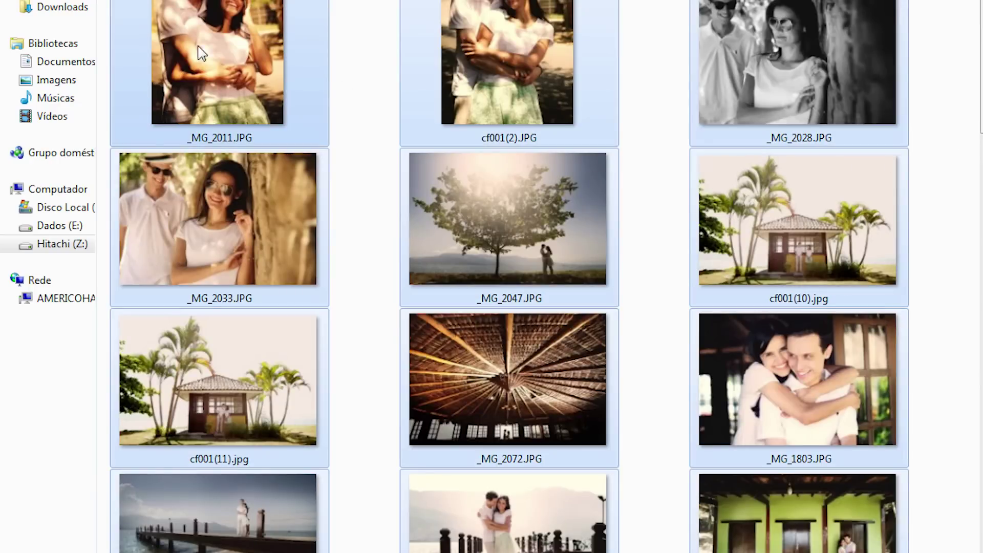
right_click(262, 54)
click(408, 426)
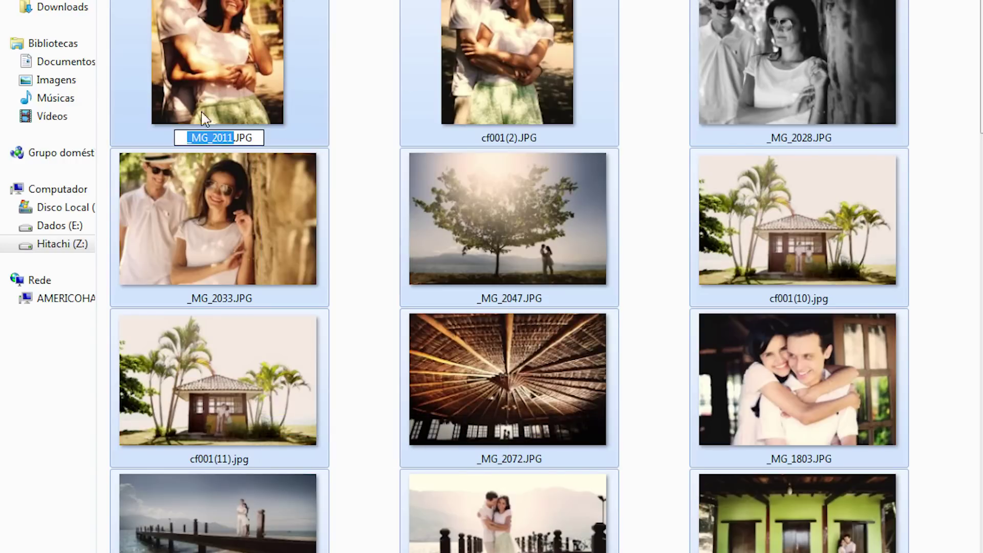
text(nadia)
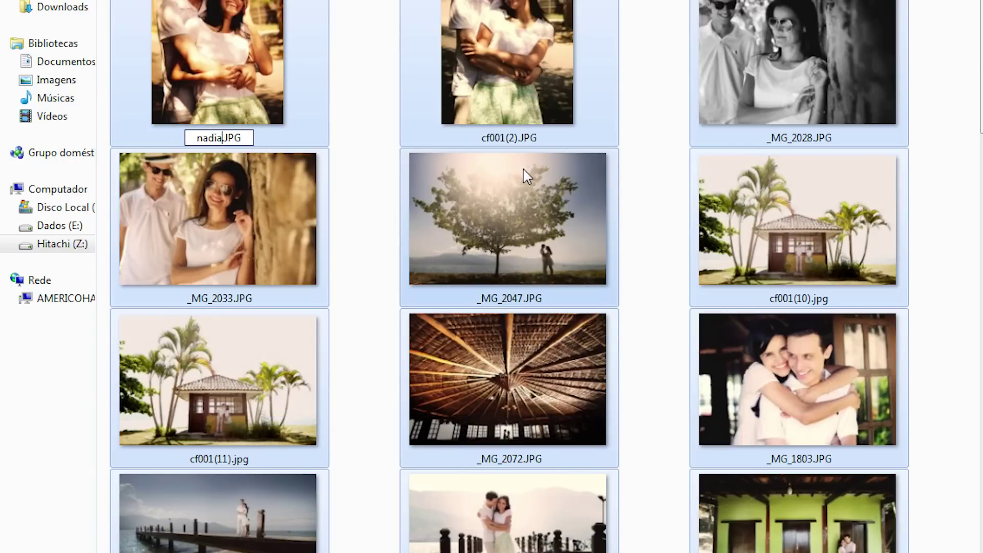
text((1))
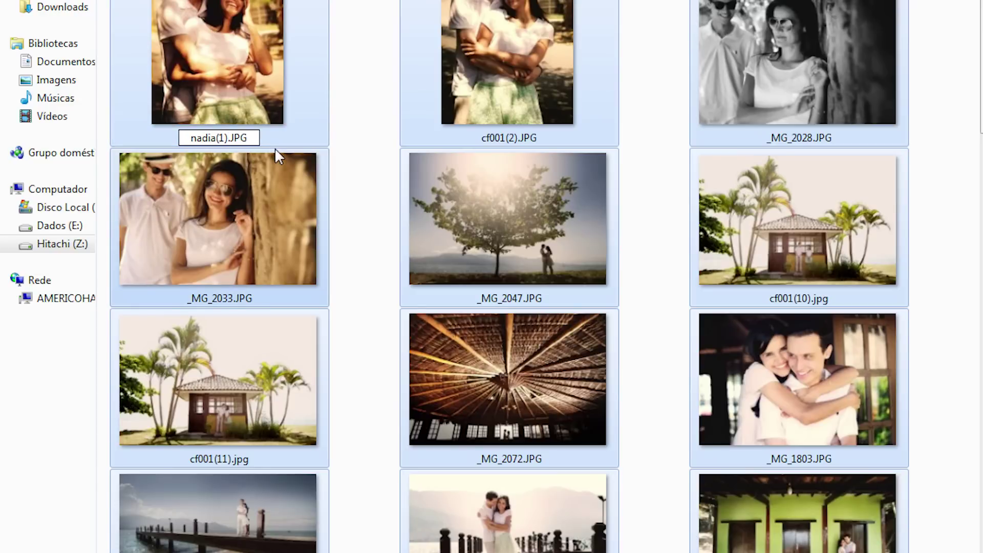
key(Return)
click(309, 137)
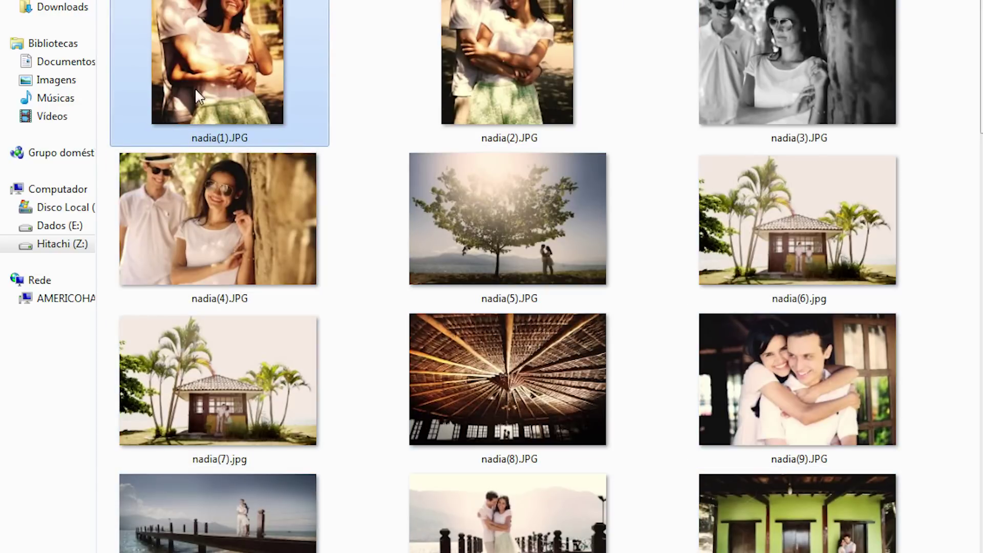
scroll(845, 235, down, 10)
scroll(955, 344, down, 7)
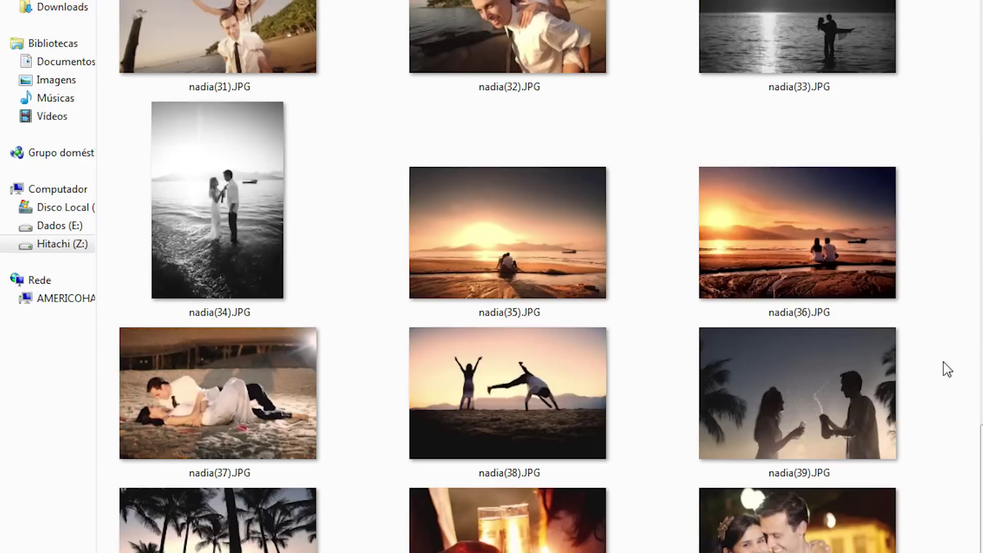
key(Home)
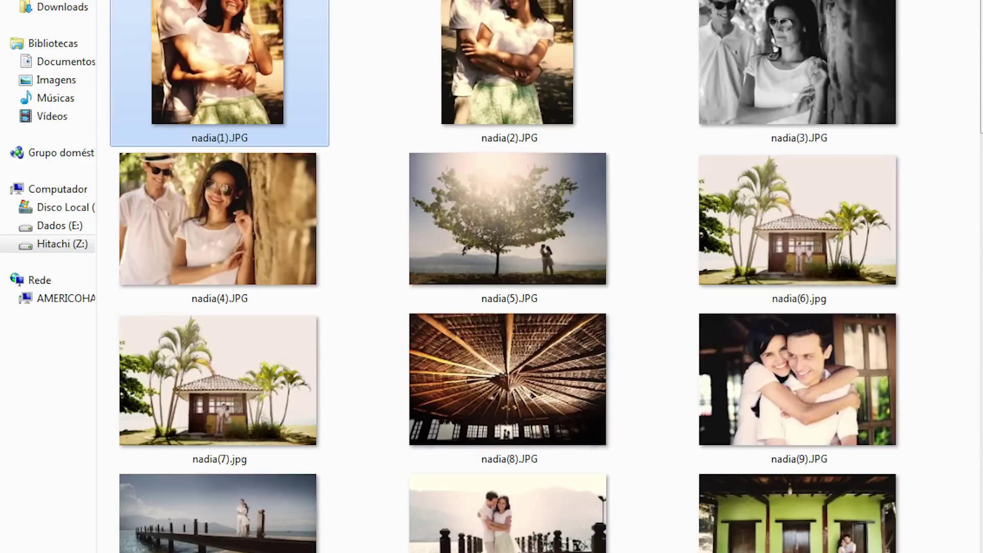
scroll(936, 369, down, 15)
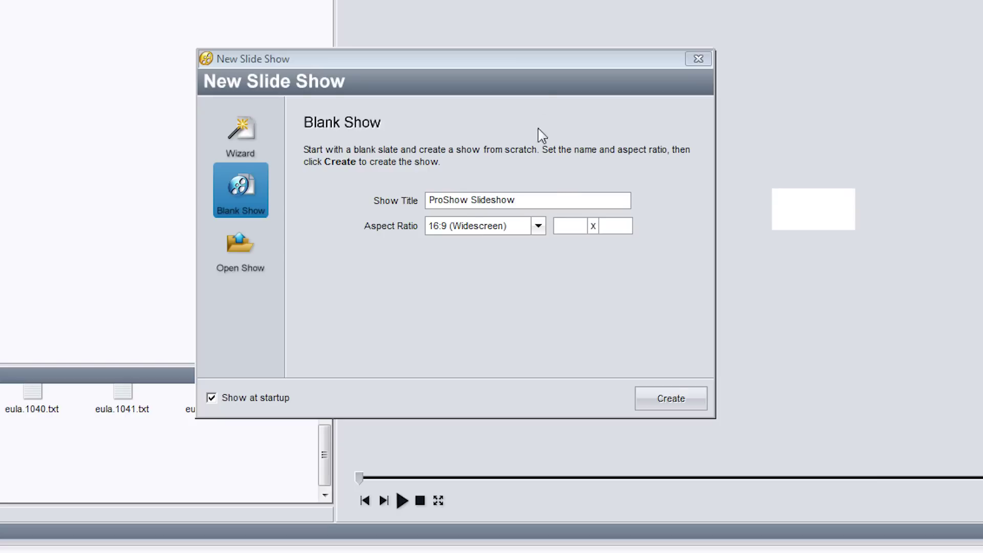
In ProShow Gold, create a blank slide show titled with the couple's first names followed by "Slide".
drag(550, 68, 492, 81)
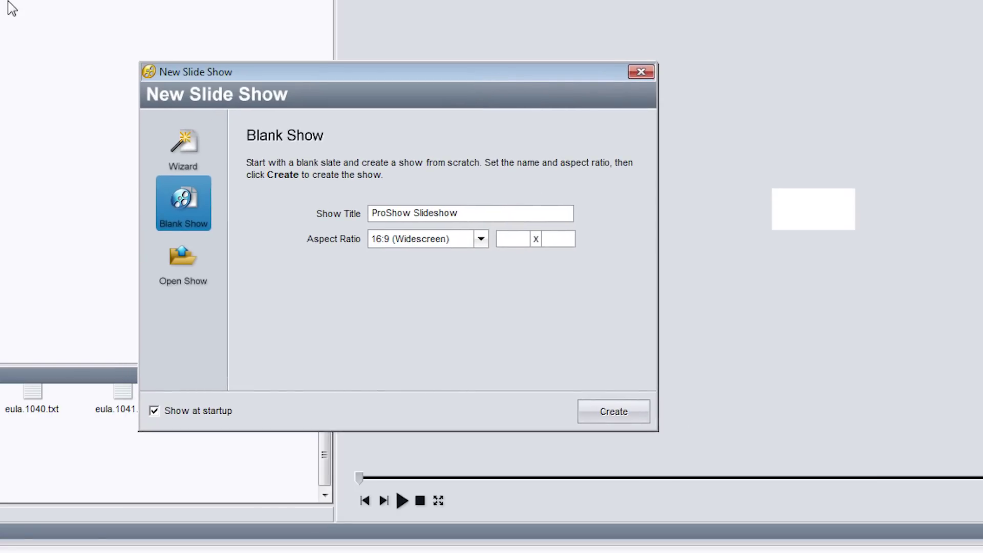
drag(369, 94, 334, 85)
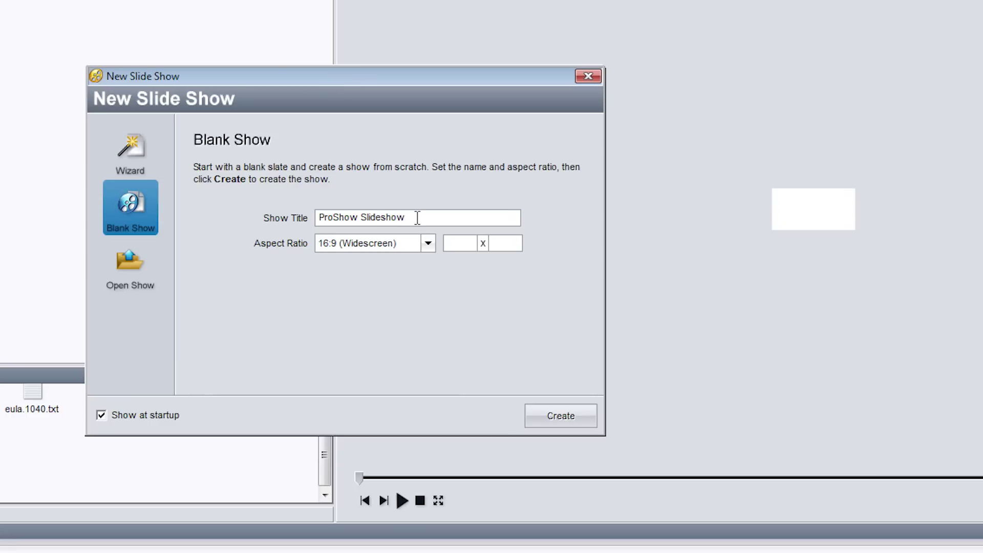
drag(448, 219, 299, 248)
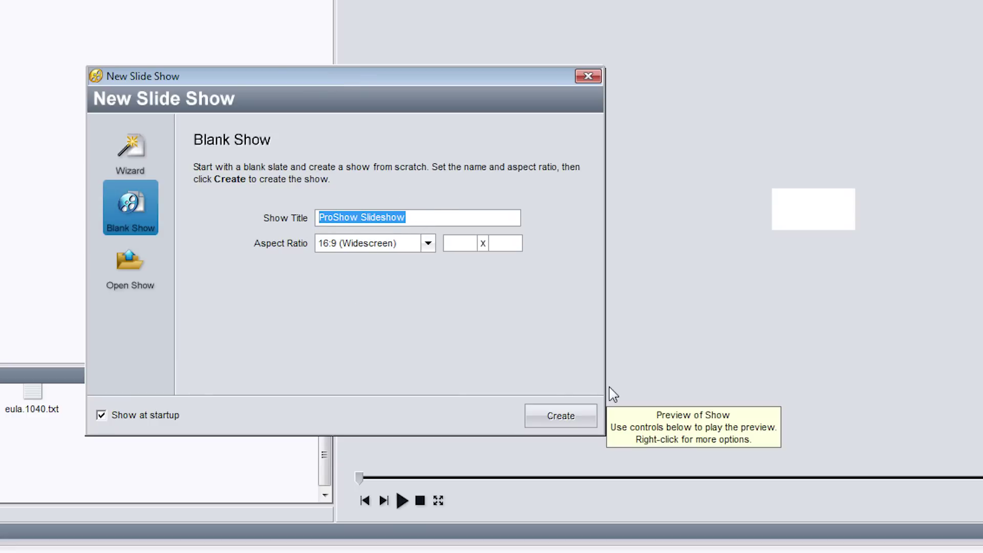
text(Nad)
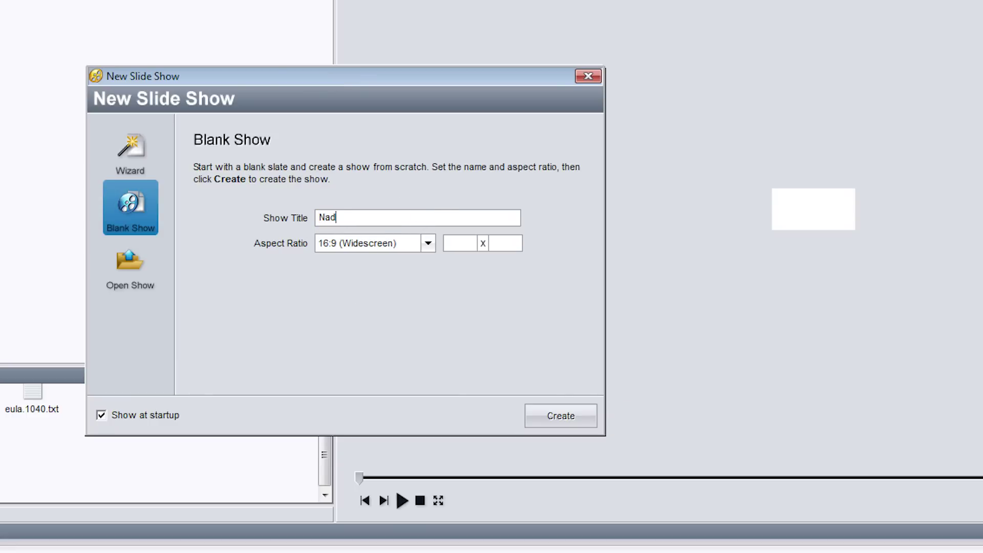
text(ia e Marcel Slide)
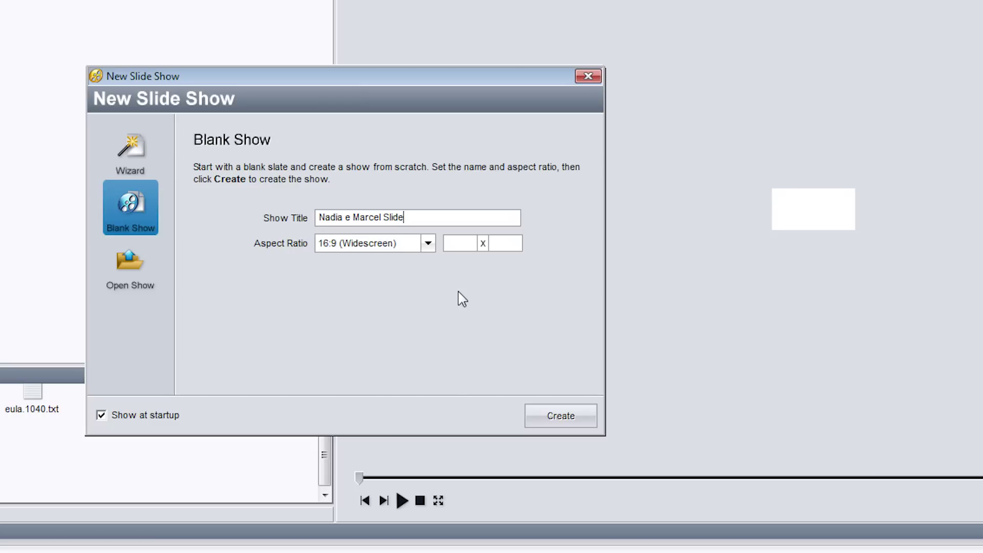
click(553, 416)
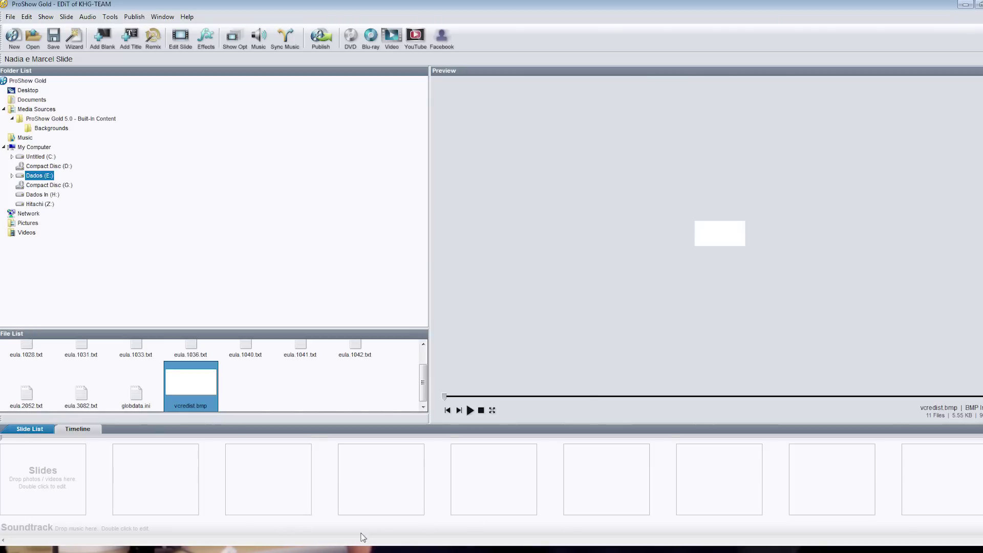
Add all the renamed photos from the Explorer folder to the show's slide list.
key(alt+Tab)
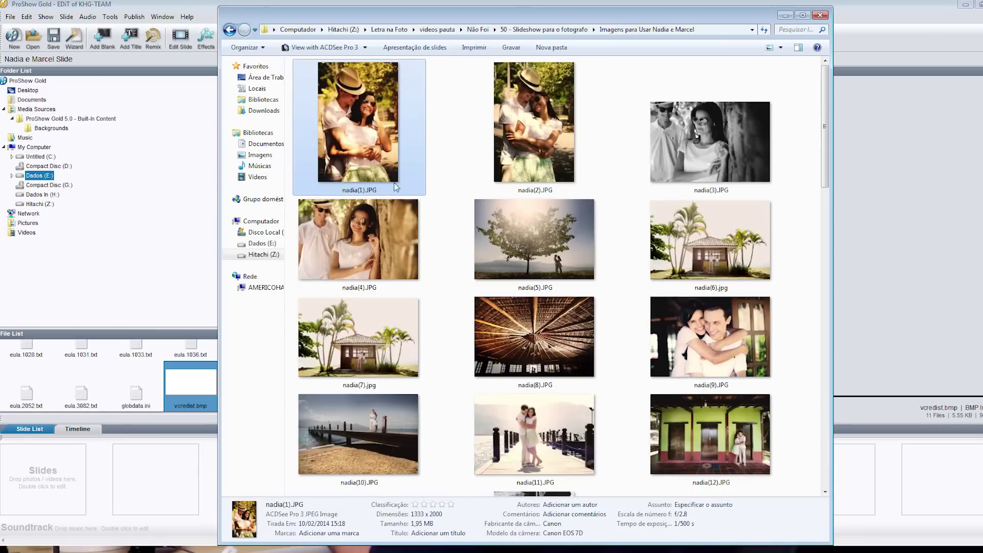
key(ctrl+a)
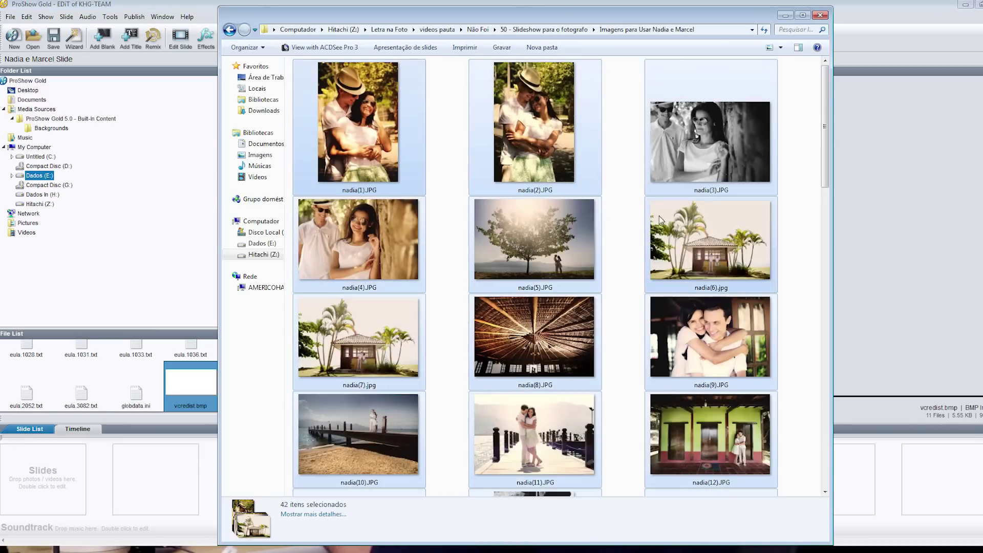
drag(444, 18, 653, 42)
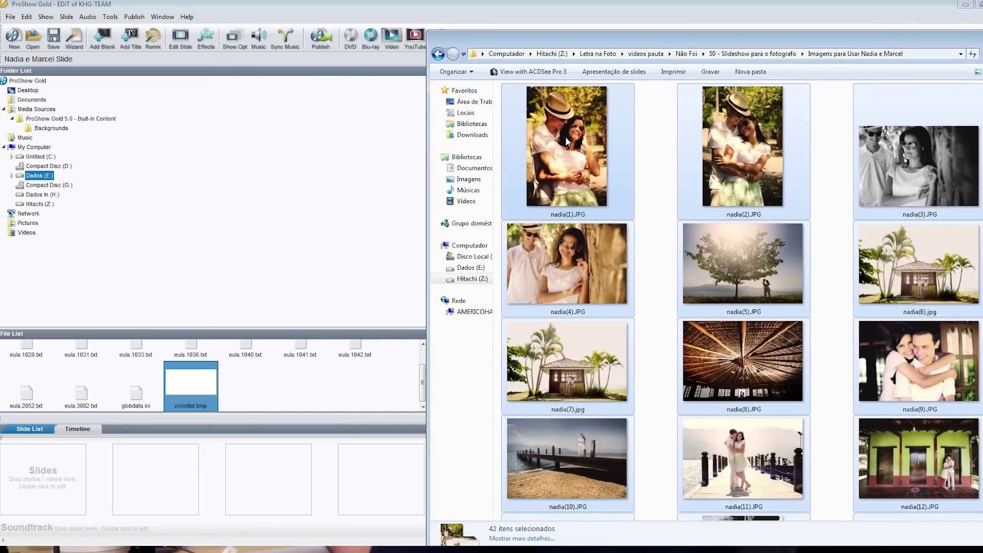
drag(962, 23, 87, 473)
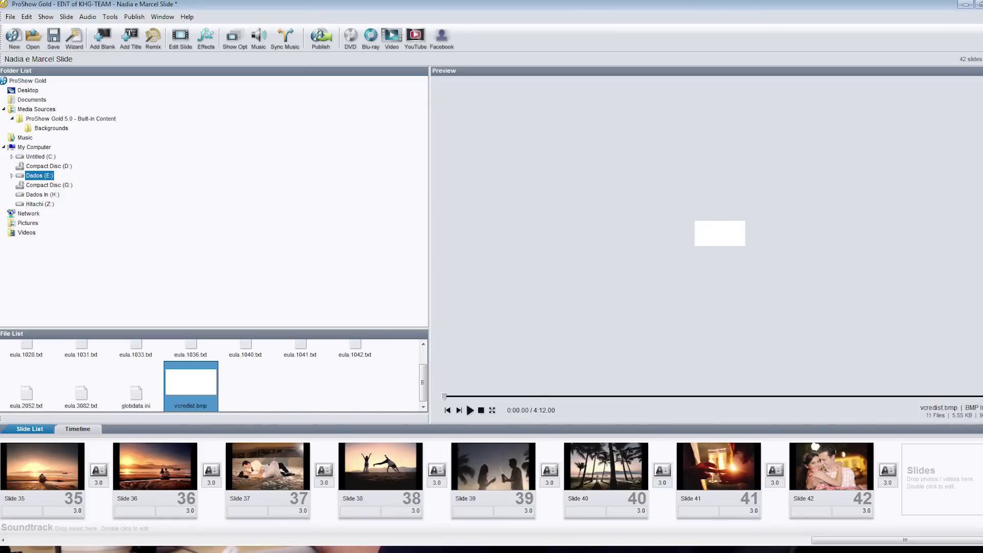
Insert a blank slide at the beginning of the show, before the first photo.
drag(868, 543, 39, 531)
right_click(29, 464)
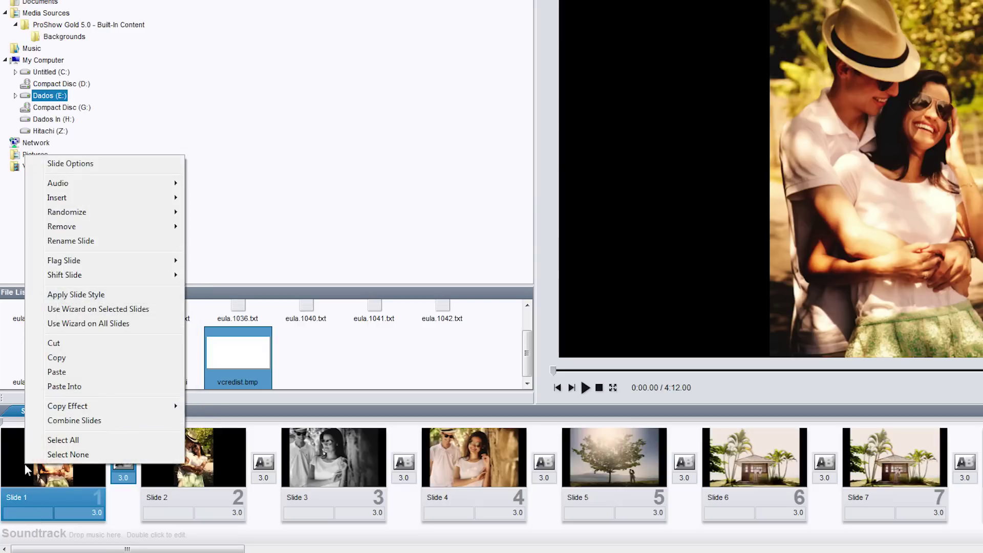
mouse_move(103, 201)
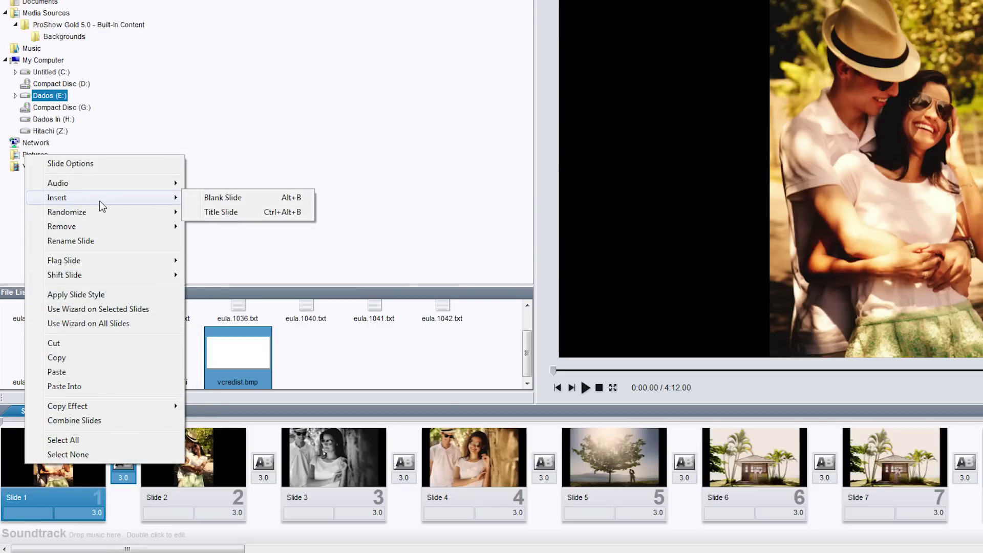
click(215, 199)
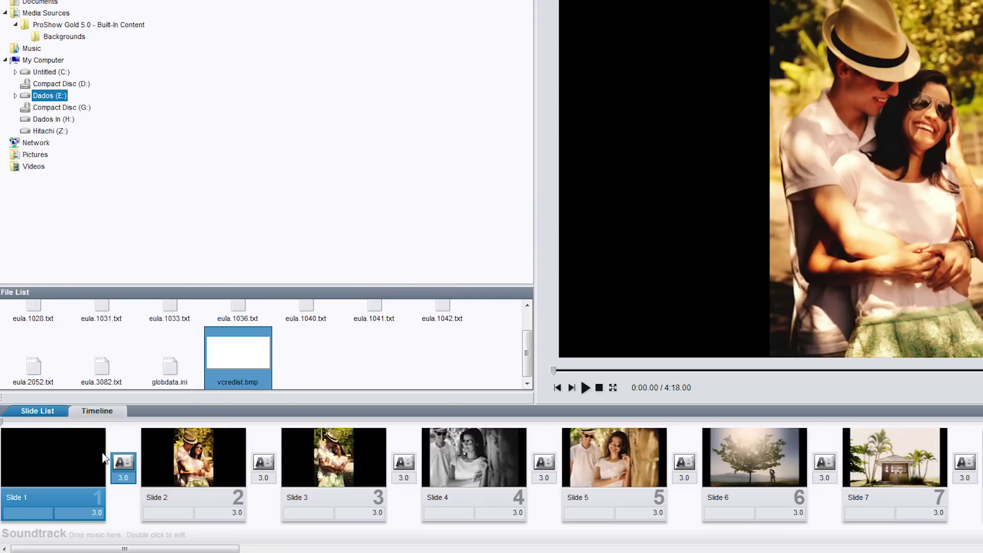
Caption the blank slide with "Sinto-me nascido a cada momento... - Para a eterna novidade do Mundo." from texto.txt and position it at about 51.6 x 38.3.
double_click(69, 463)
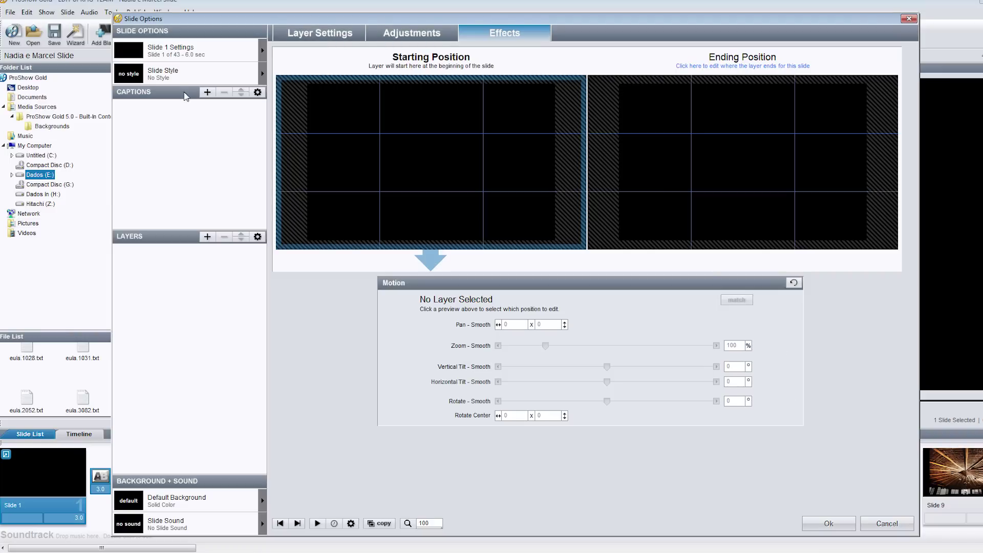
click(206, 92)
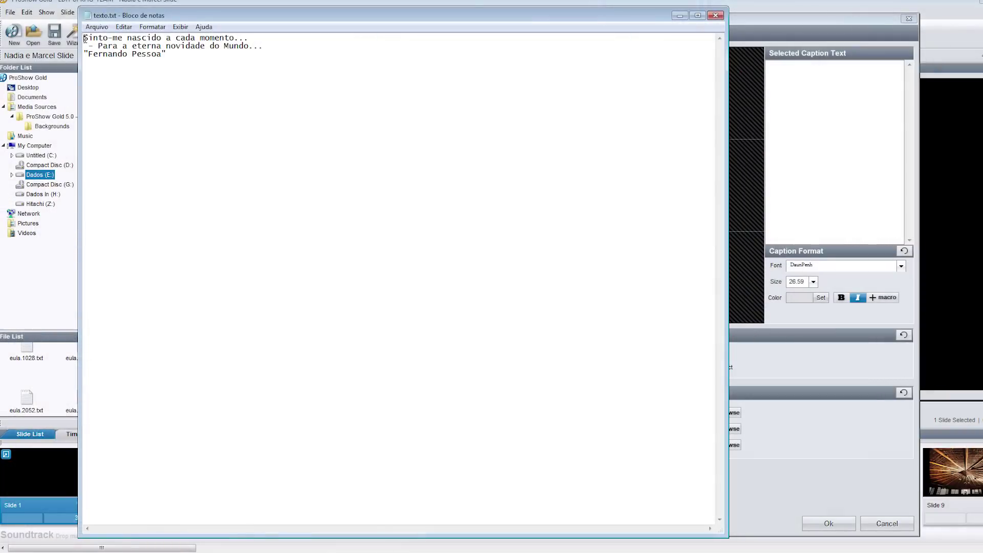
drag(85, 38, 269, 45)
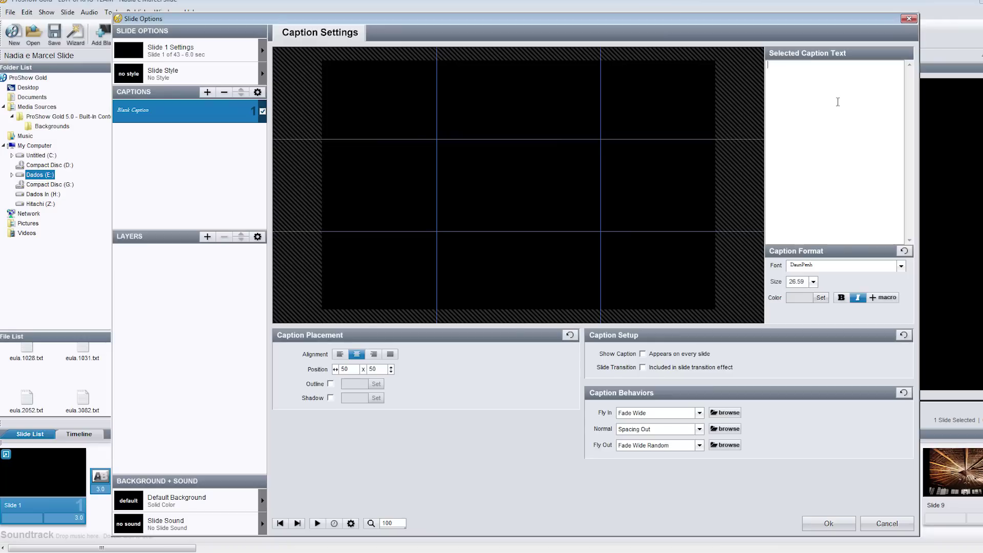
text(Sinto-me nascido a cada momento...  - Para a eterna novidade do Mundo.)
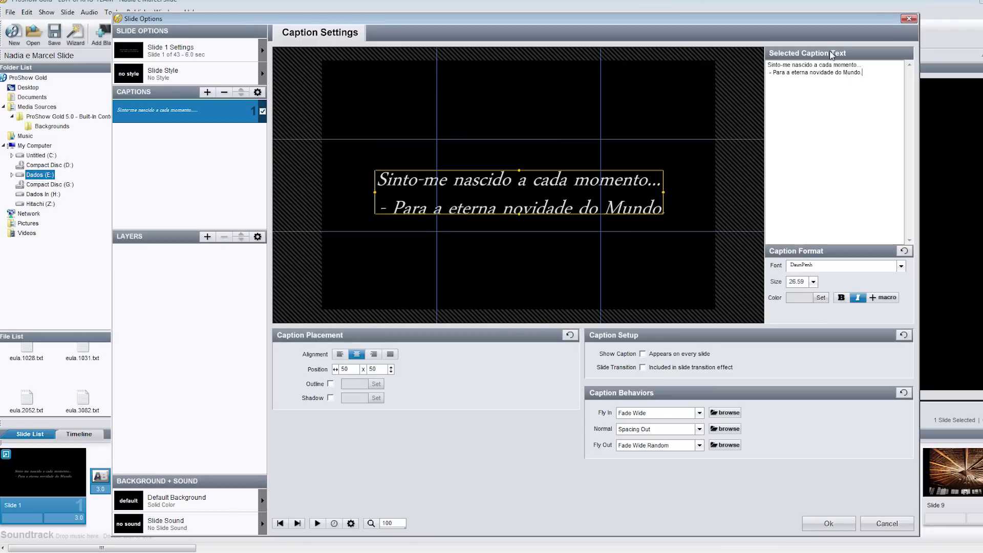
drag(544, 193, 569, 164)
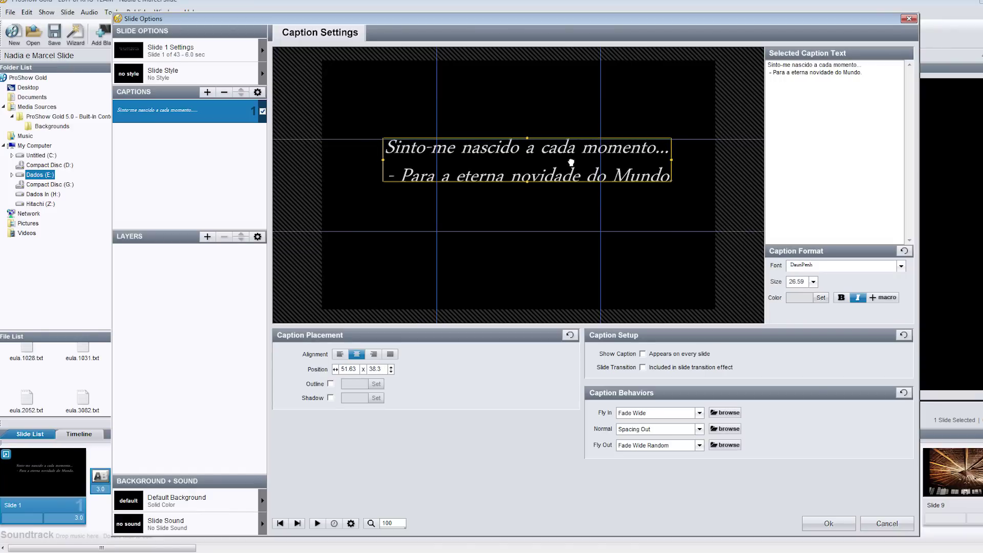
Add a second caption, "Fernando Pessoa", copied from texto.txt, reduce it to size 23.6 and place it beneath the quote at about 67.9 x 53.7.
click(208, 92)
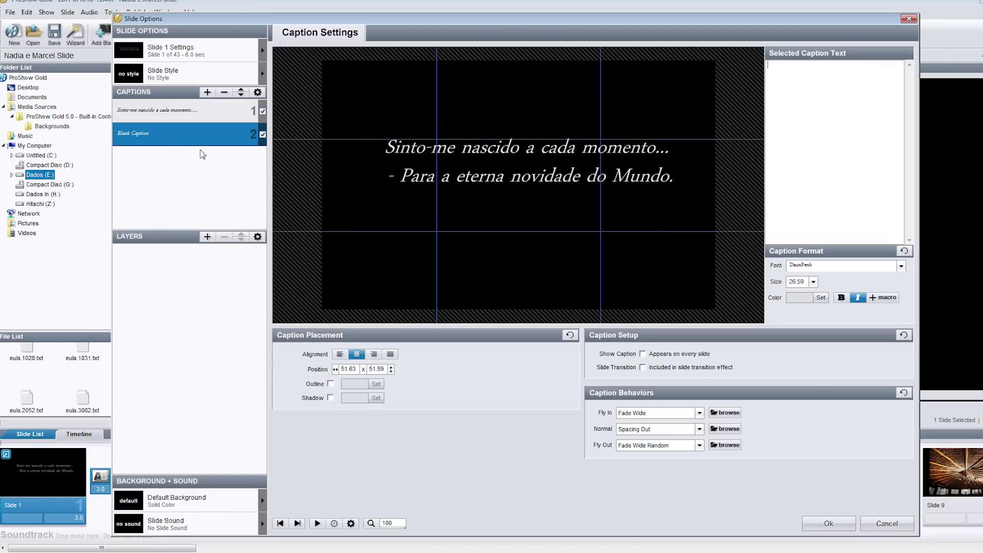
key(alt+Tab)
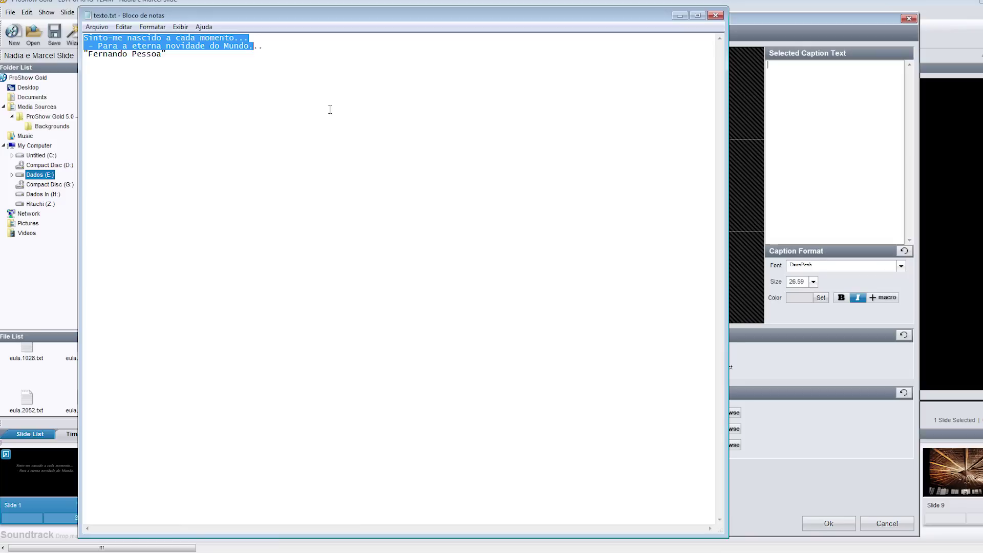
drag(168, 54, 84, 54)
key(ctrl+c)
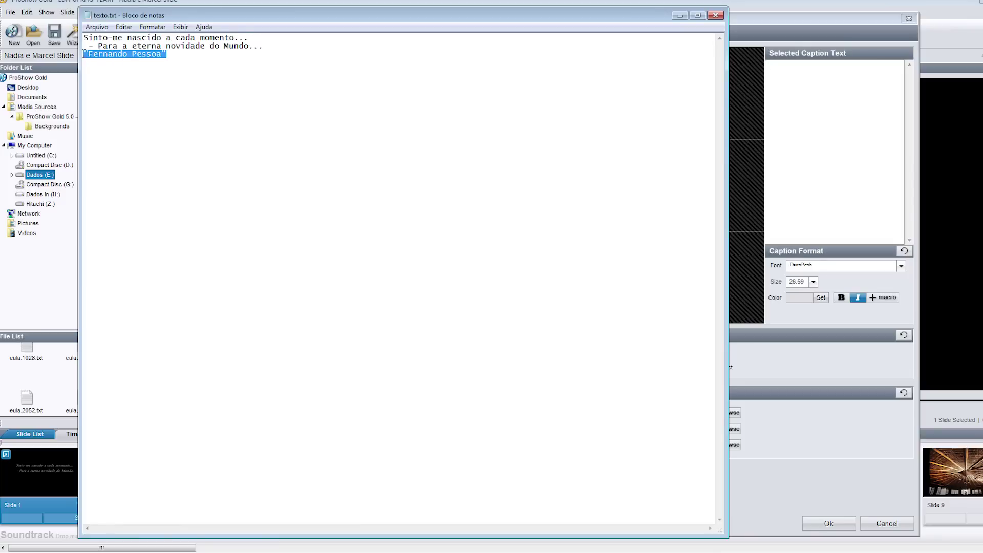
click(832, 109)
key(ctrl+v)
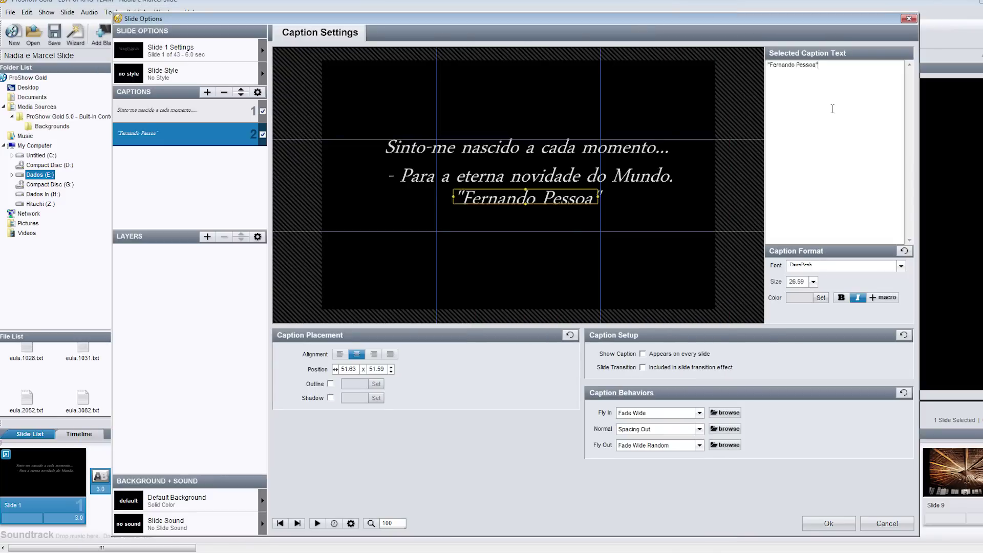
drag(550, 199, 655, 202)
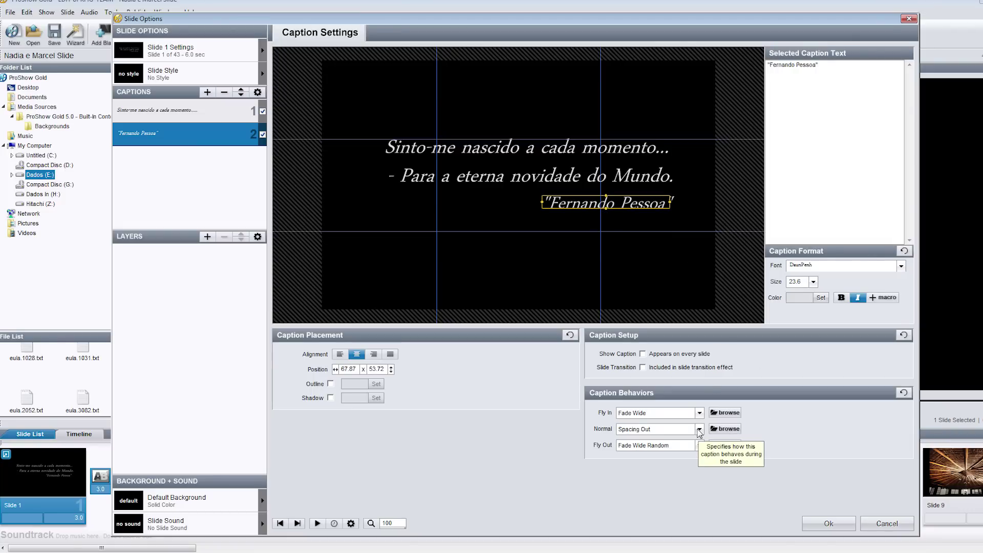
Apply the caption changes and preview the opening slide up to its transition into the first photo.
click(828, 523)
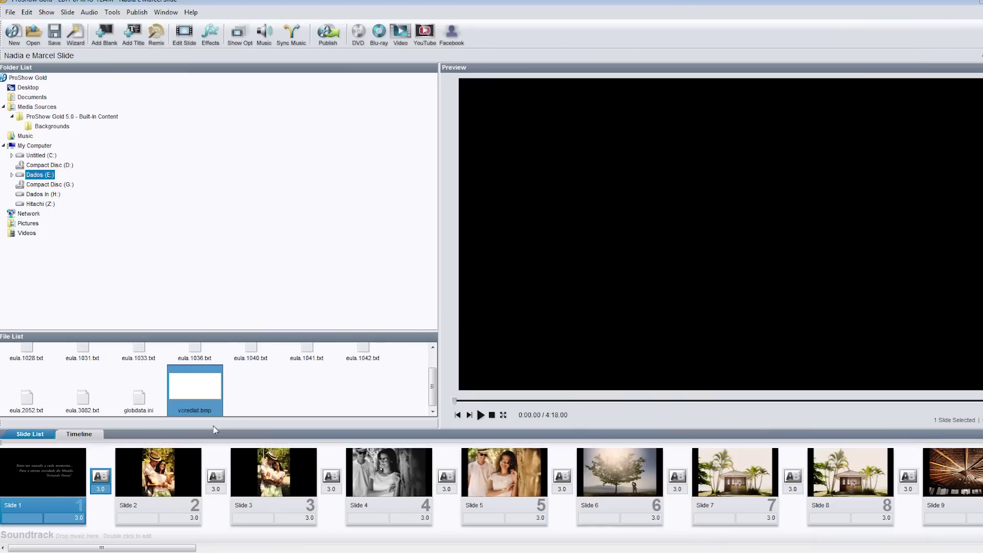
key(space)
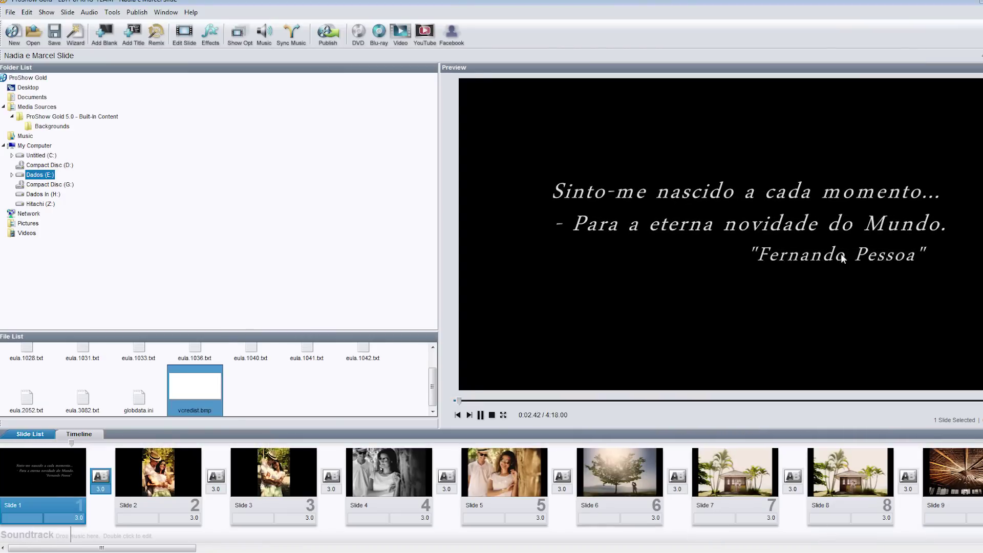
key(space)
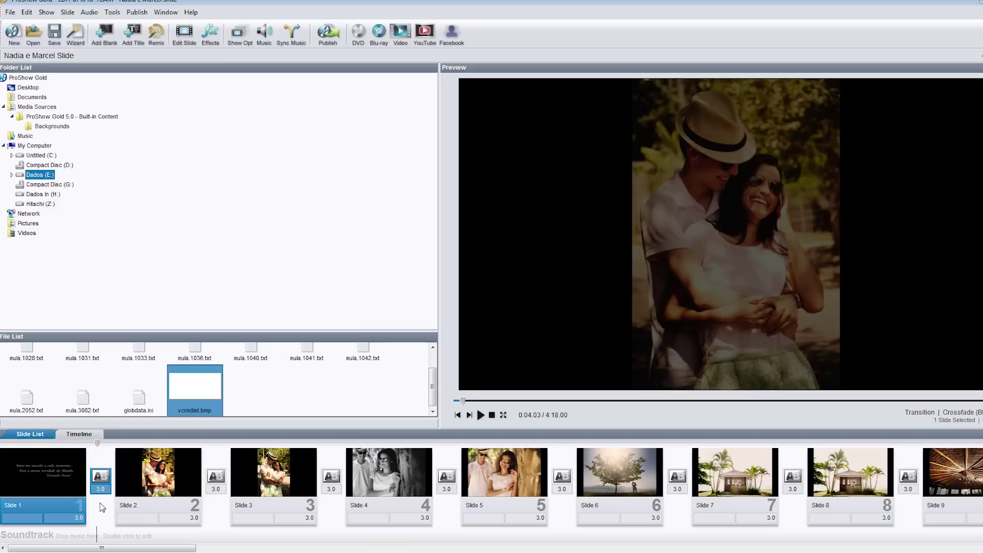
Set the "Fernando Pessoa" caption's Normal behavior to None on the opening slide, apply it and preview the slide.
double_click(57, 476)
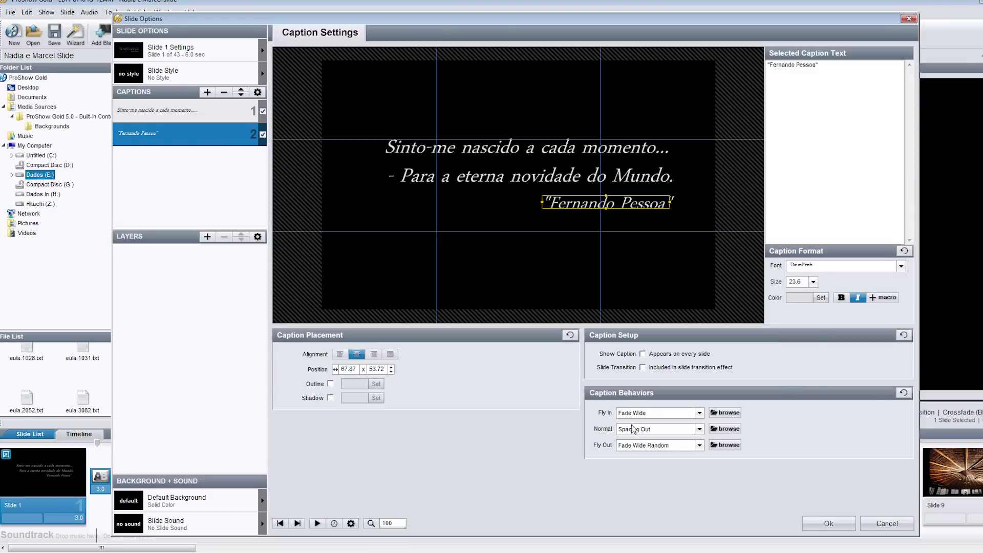
click(699, 429)
scroll(690, 486, up, 10)
click(678, 441)
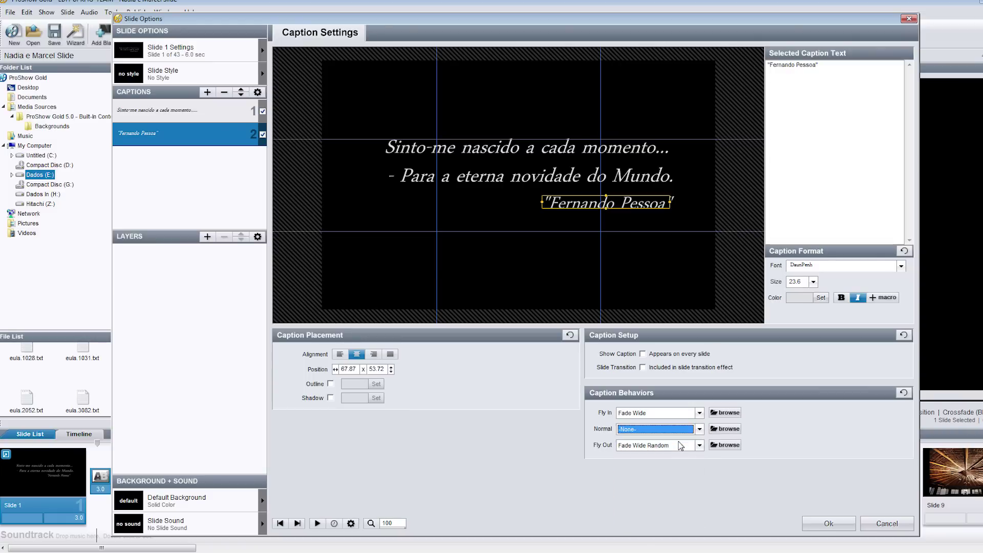
click(829, 523)
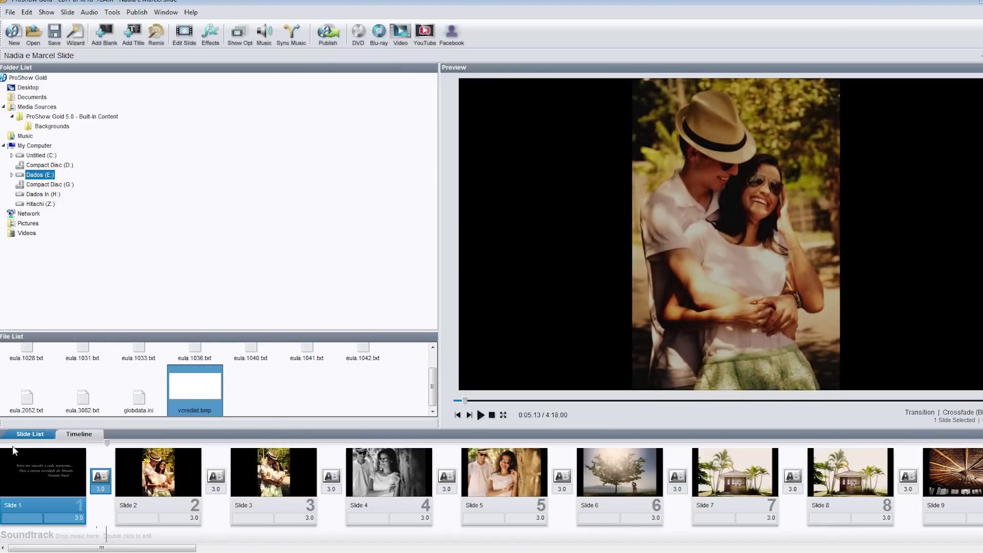
key(space)
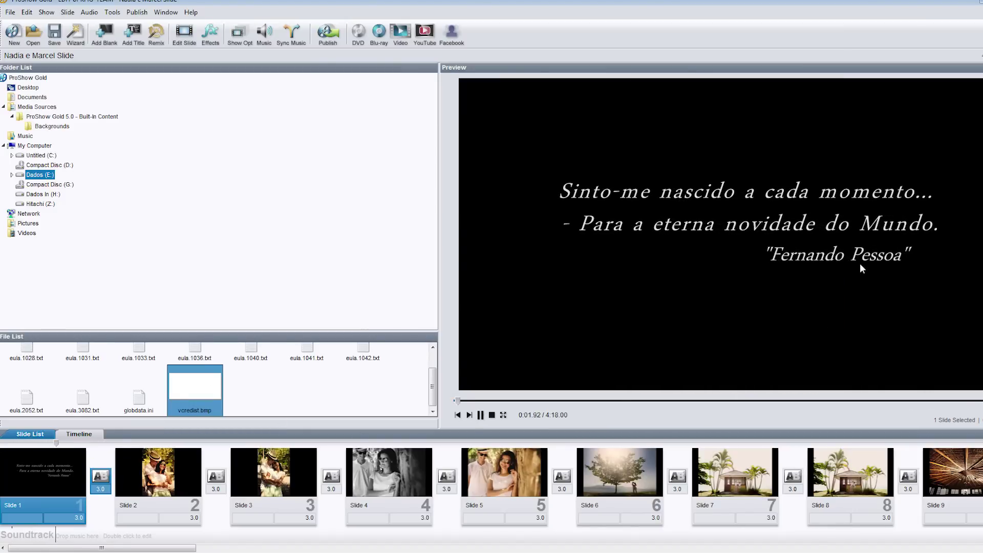
key(space)
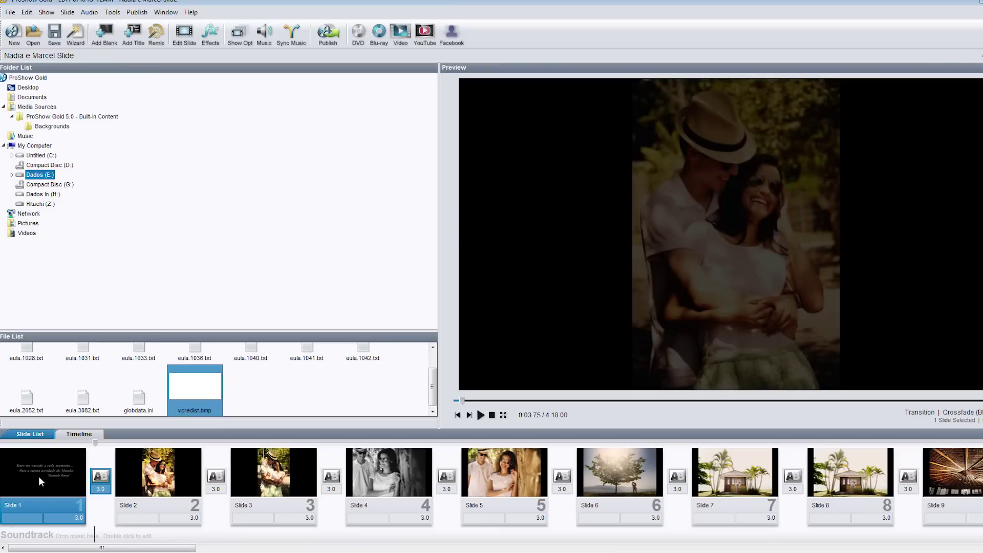
Reposition the "Fernando Pessoa" caption to about 68.5 x 54.1 and the quote caption to about 52.5 x 38.9, and apply the changes.
double_click(37, 497)
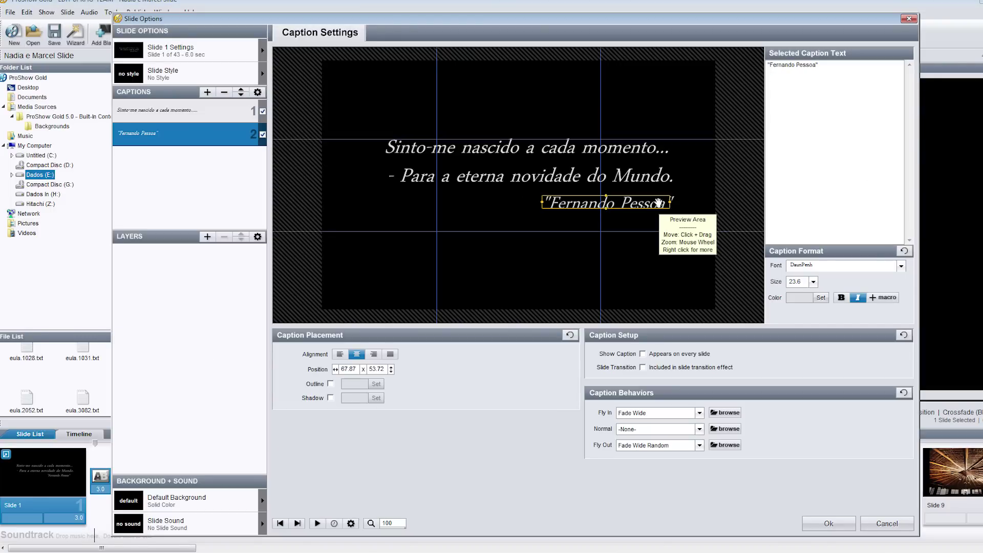
drag(659, 202, 659, 204)
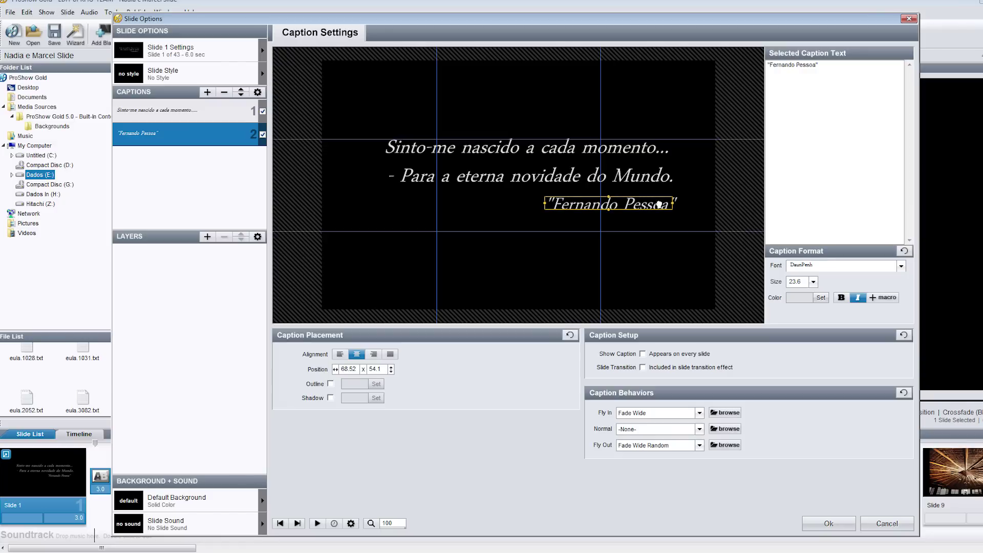
click(648, 178)
drag(646, 177, 648, 177)
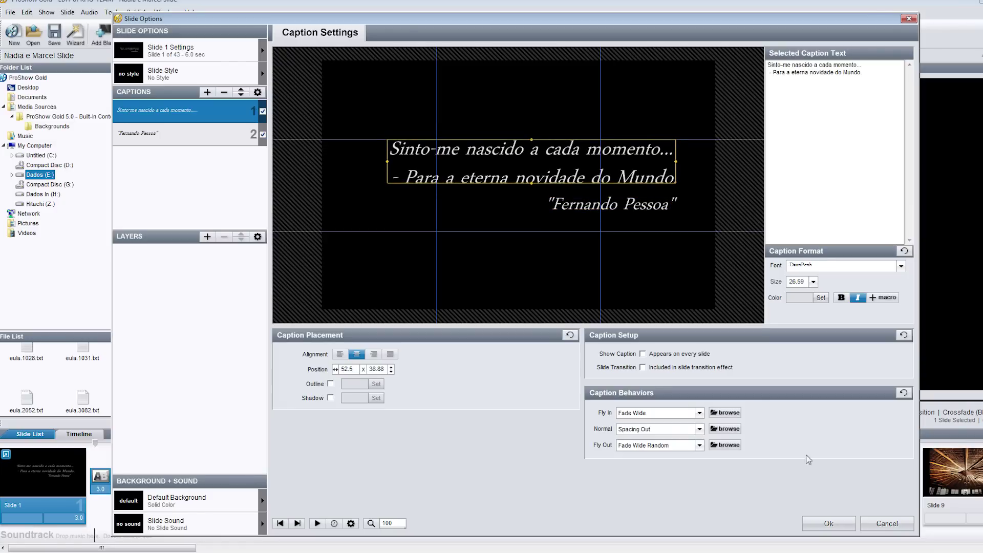
click(825, 521)
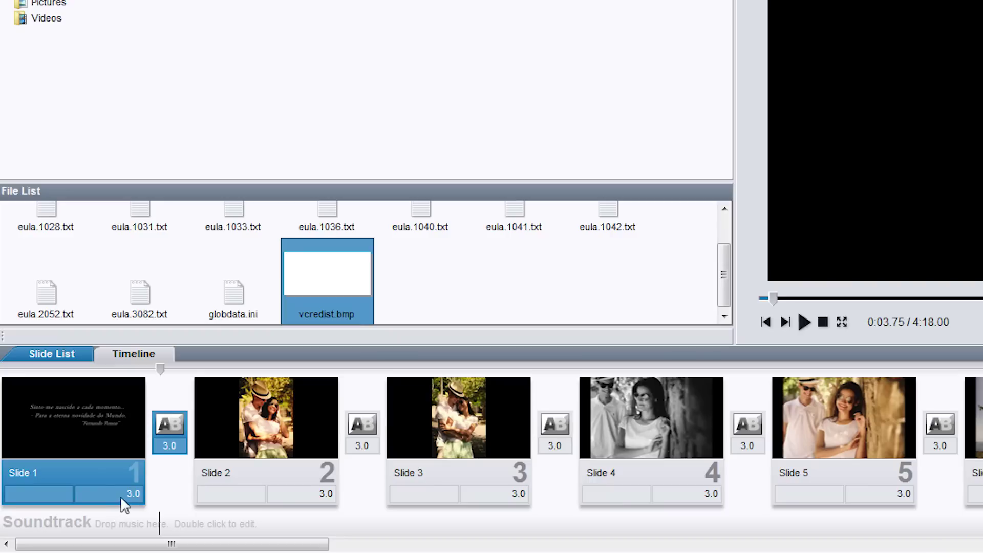
Set the opening quote slide's display time to 6 seconds and play the show from there.
click(68, 515)
key(Return)
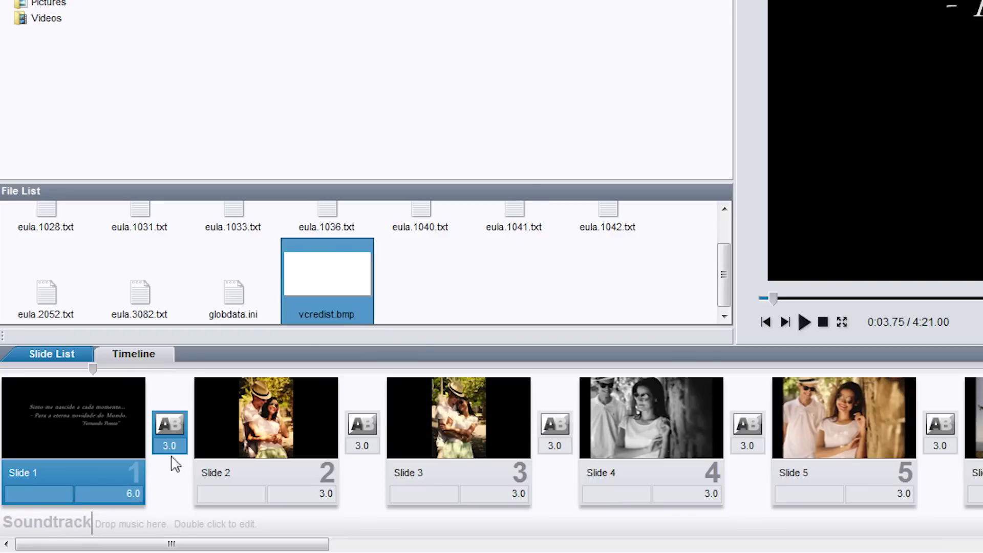
click(116, 498)
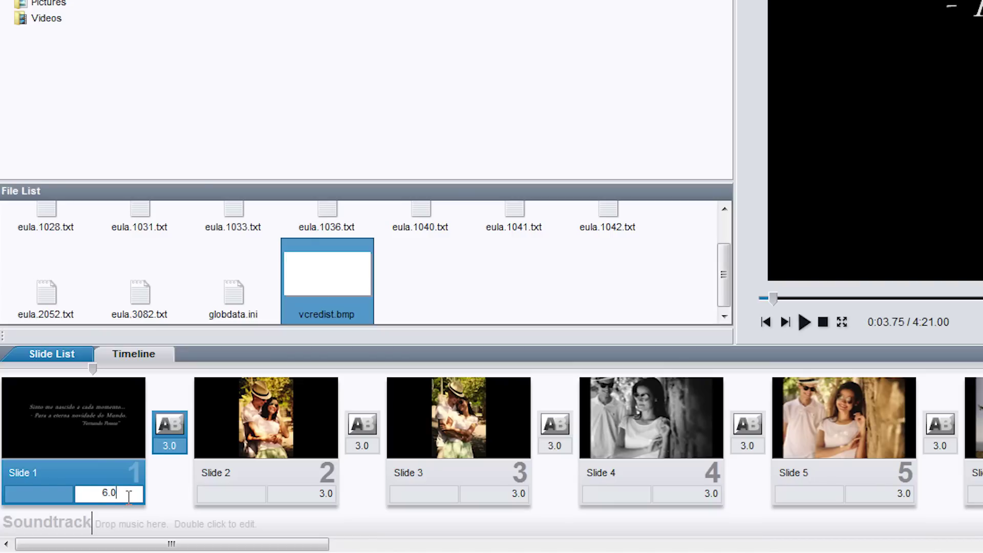
text(6)
key(Return)
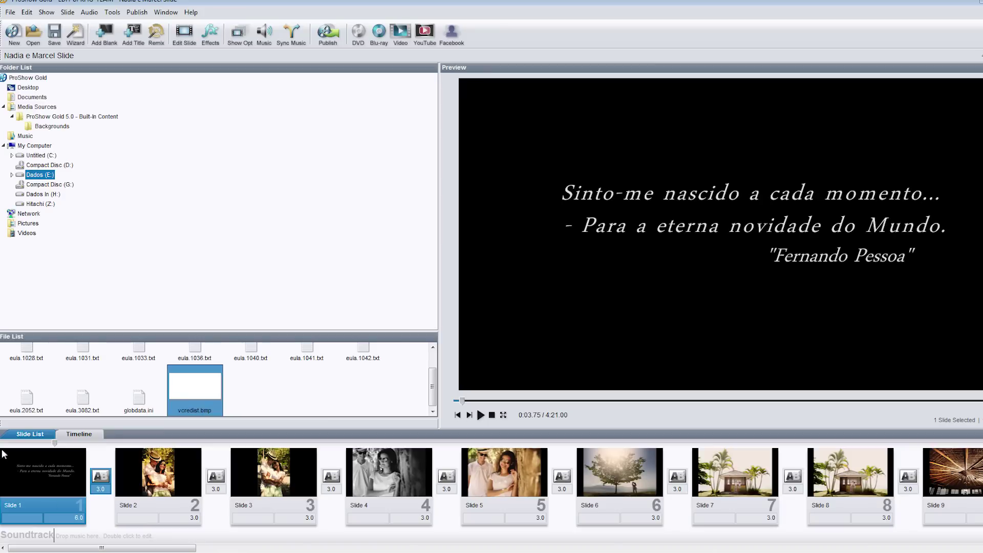
key(space)
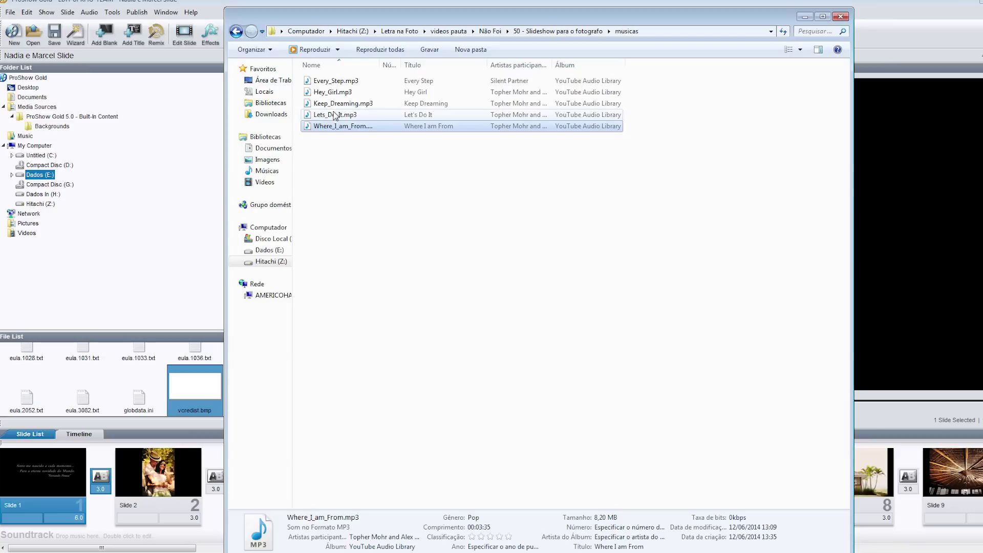
Look through the candidate songs in the musicas folder, including Every_Step.mp3, Lets_Do_It.mp3 and Where_I_am_From.mp3.
click(386, 203)
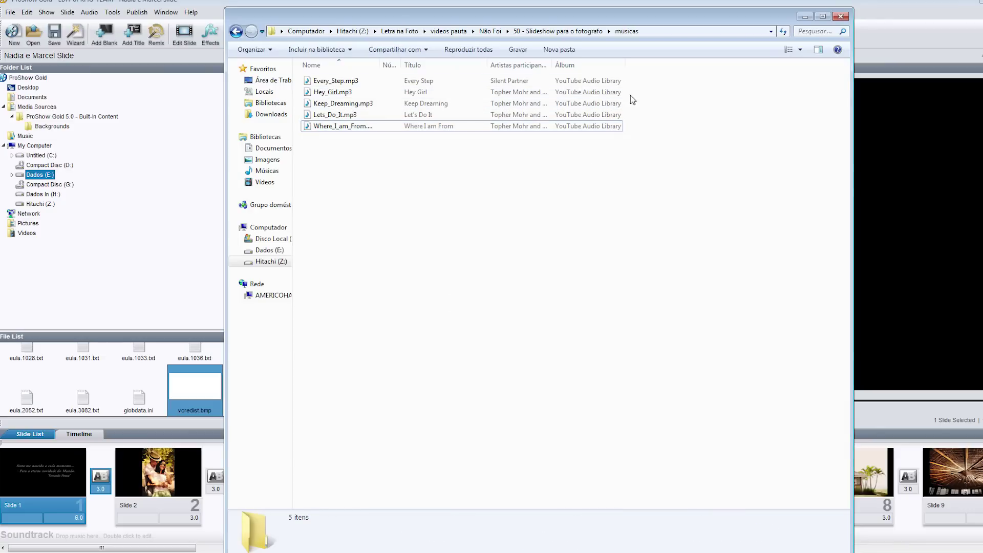
click(348, 82)
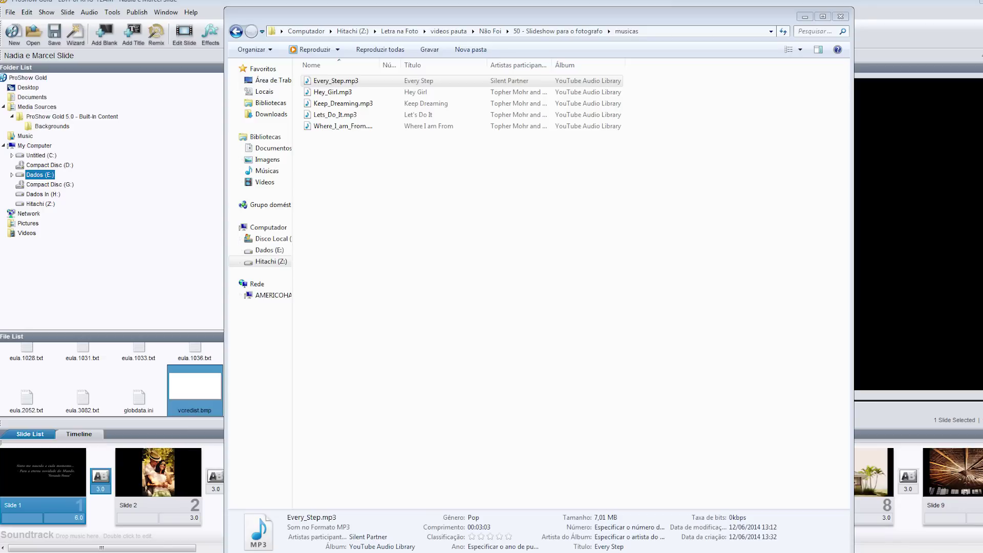
click(317, 103)
click(319, 114)
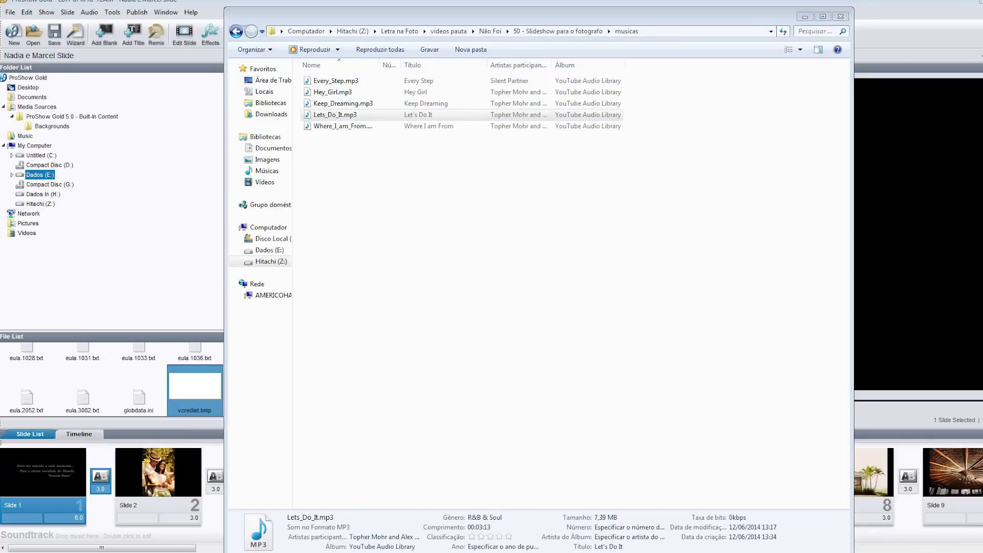
click(343, 129)
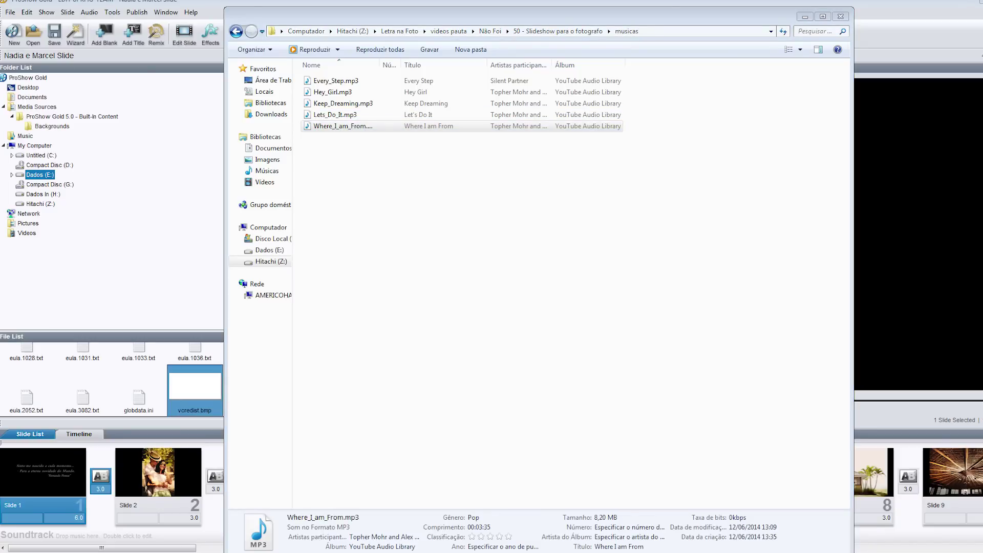
key(alt+Tab)
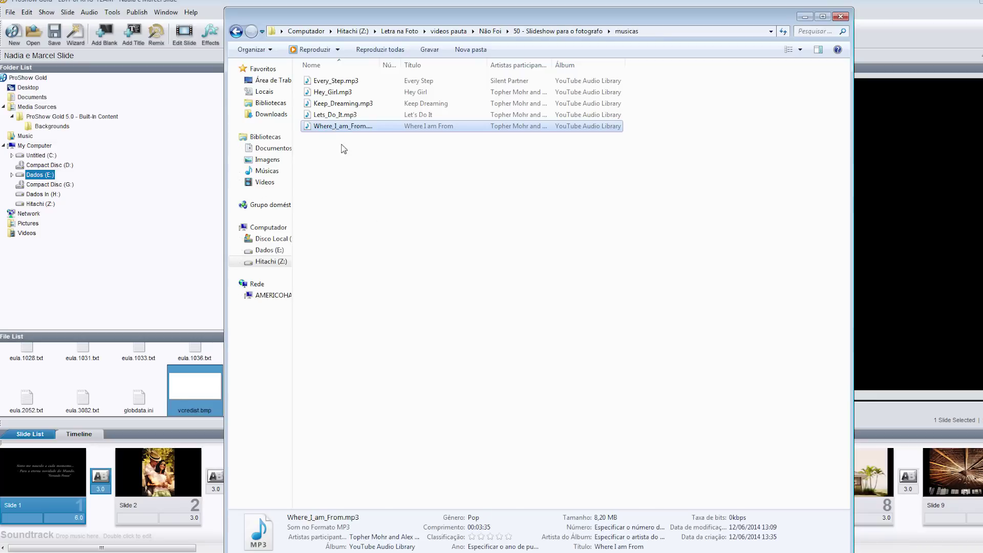
Add Where_I_am_From.mp3 from the musicas folder to the show's soundtrack, starting at the first slide.
click(395, 263)
click(336, 129)
drag(336, 129, 18, 538)
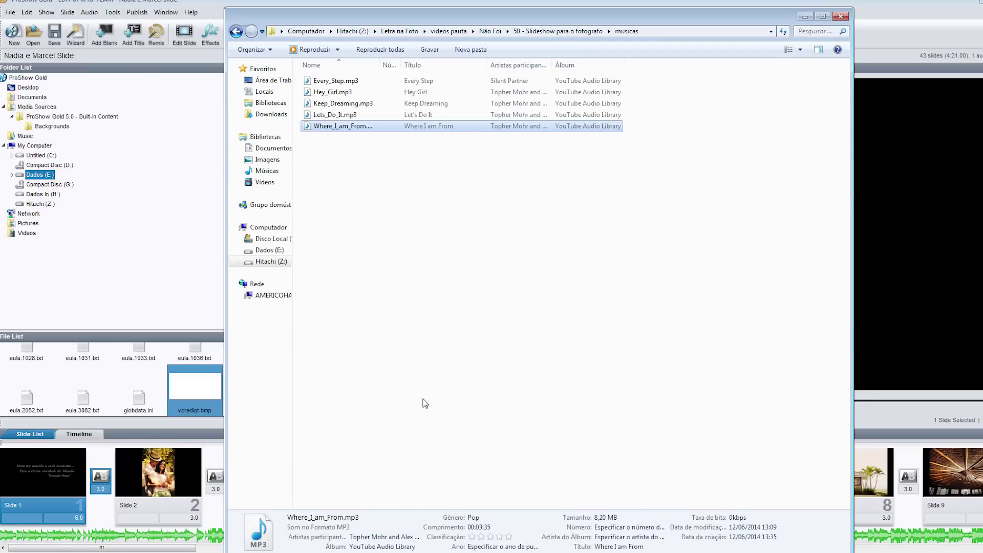
click(143, 542)
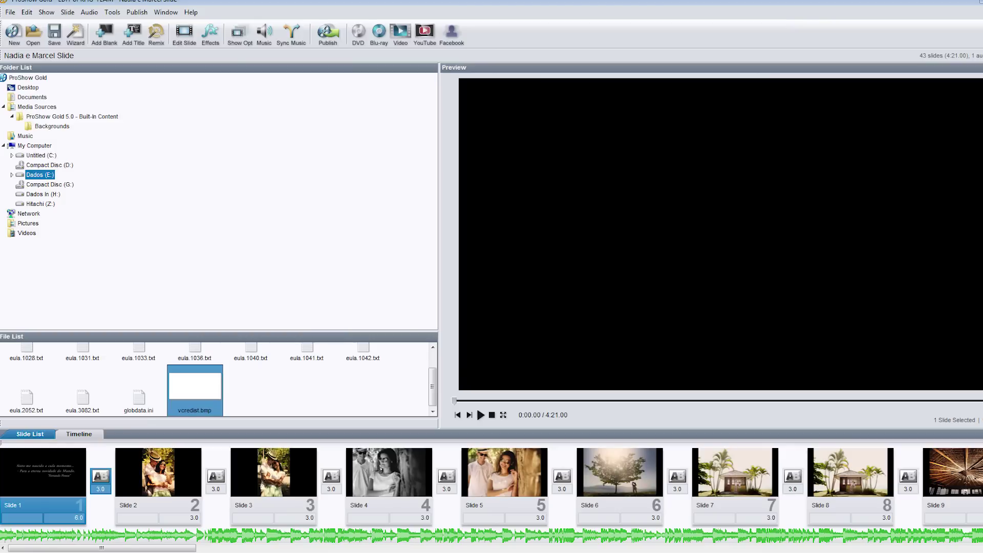
Play the show with its soundtrack from the opening slide and jump ahead to slide 4.
mouse_move(176, 551)
mouse_down()
mouse_move(266, 551)
mouse_move(174, 550)
mouse_up()
key(space)
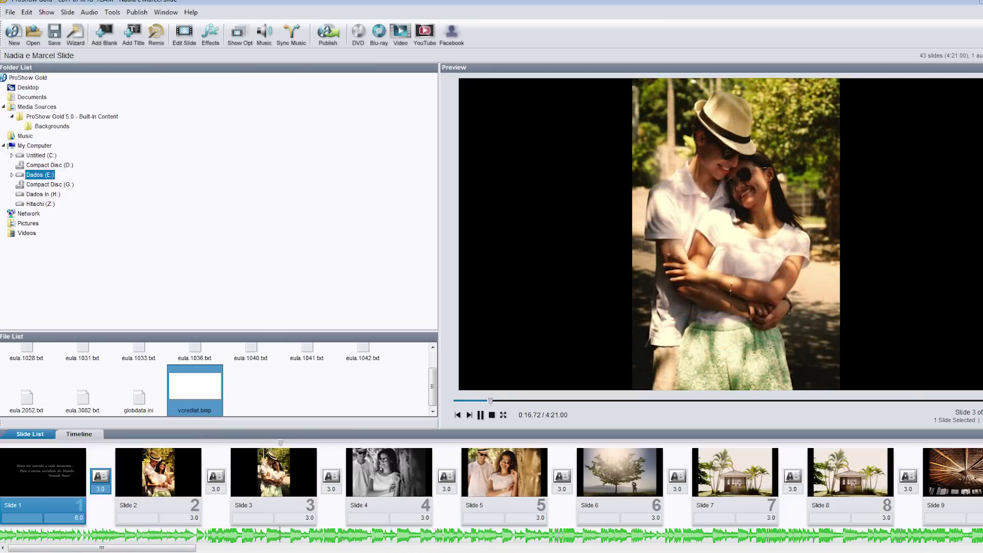
click(388, 497)
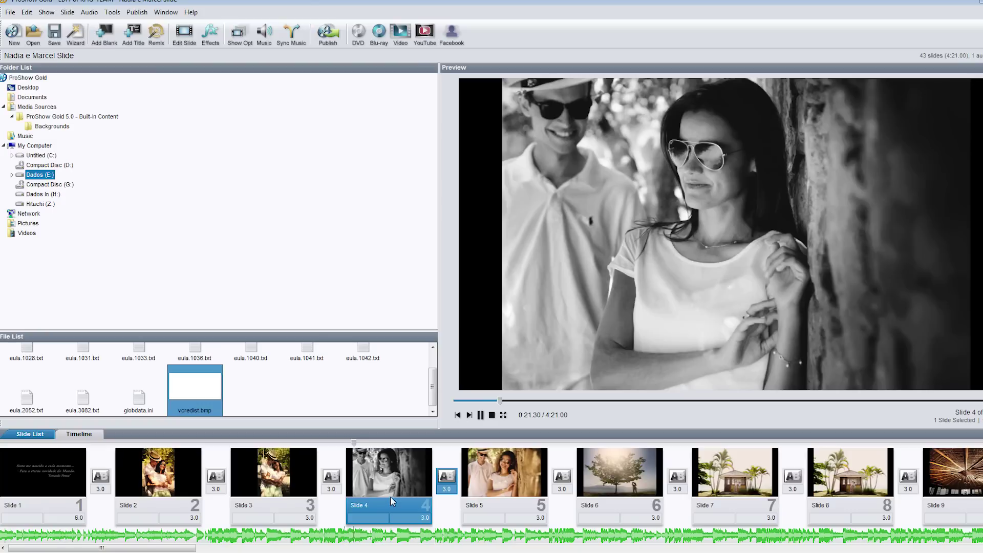
Show the empty slot after slide 43 and open the logo folder in "50 - Slideshow para o fotografo" beside it.
drag(181, 548, 870, 549)
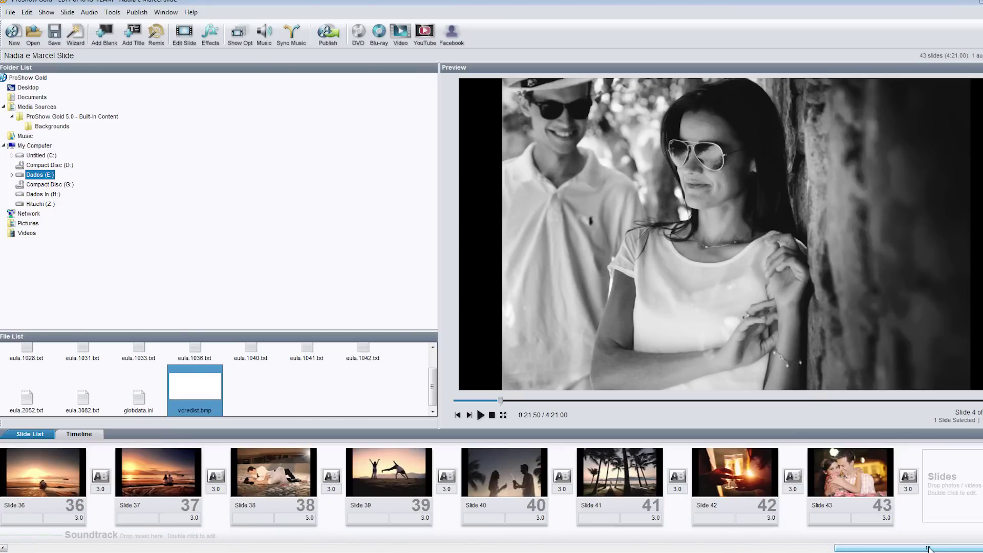
click(942, 480)
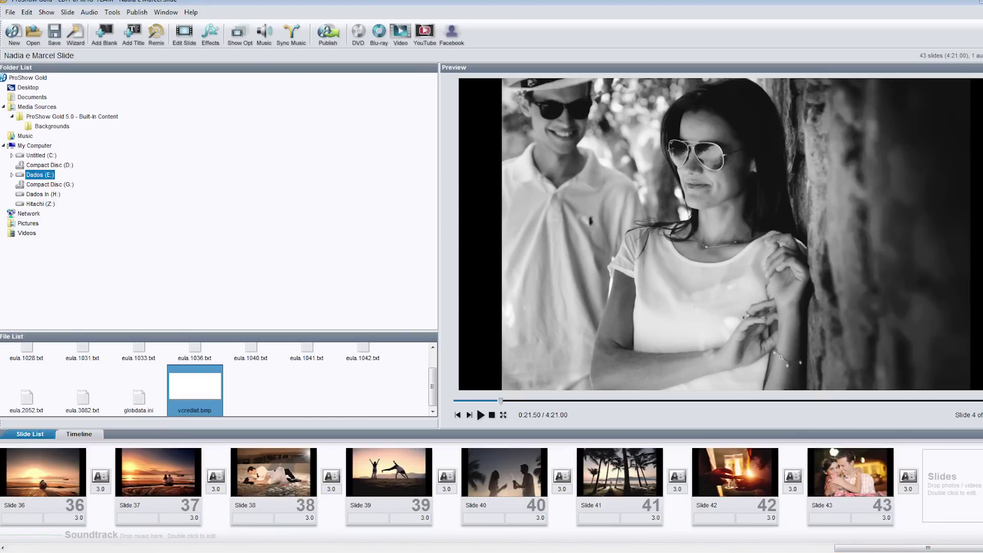
key(alt+Tab)
click(558, 31)
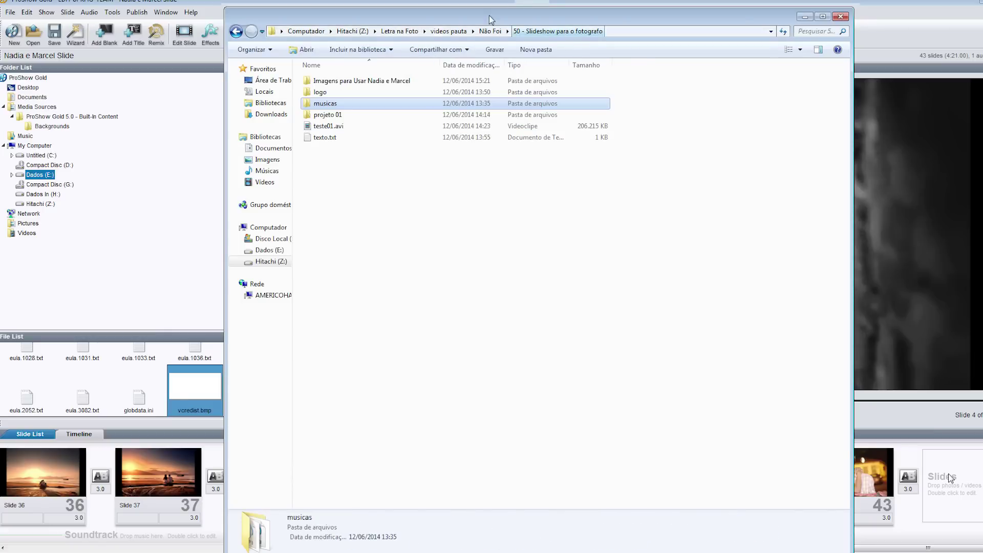
double_click(354, 92)
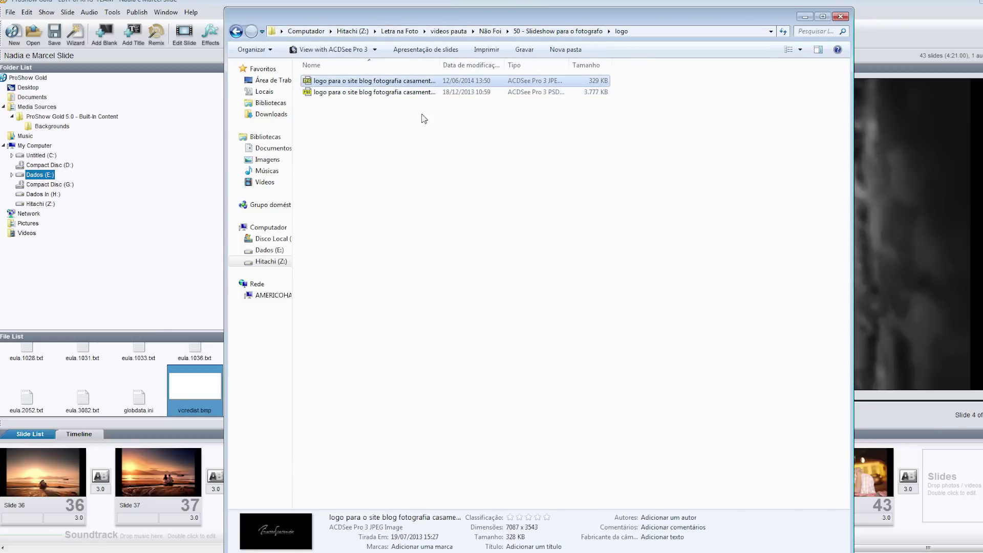
drag(537, 22, 390, 39)
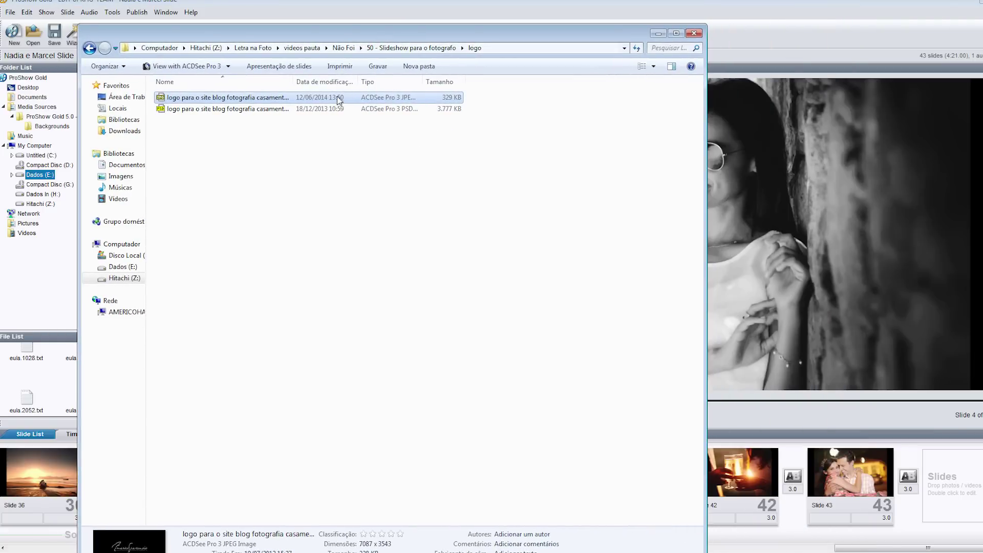
View "logo para o site blog fotografia casamento.jpg" and add it as the closing slide after slide 43.
double_click(250, 98)
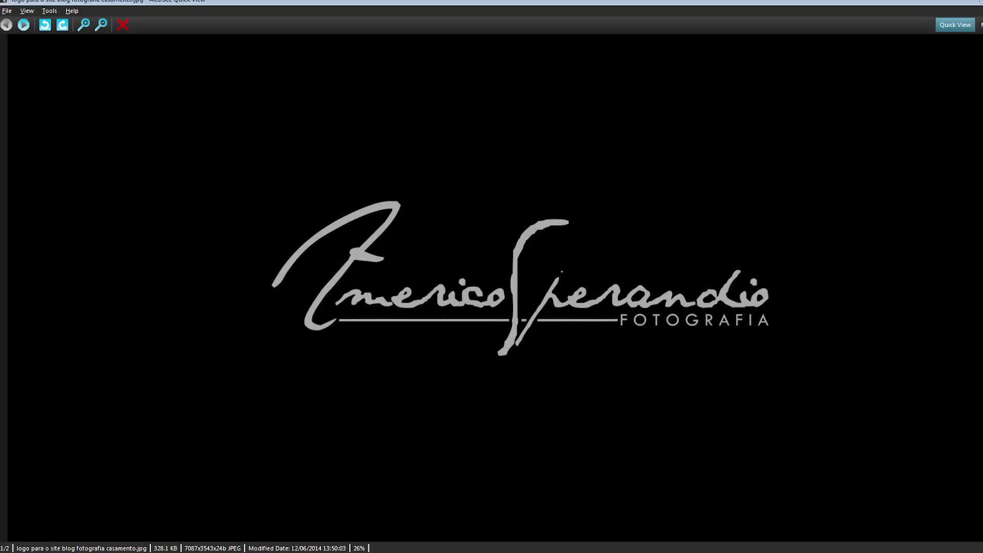
key(Escape)
drag(276, 98, 962, 485)
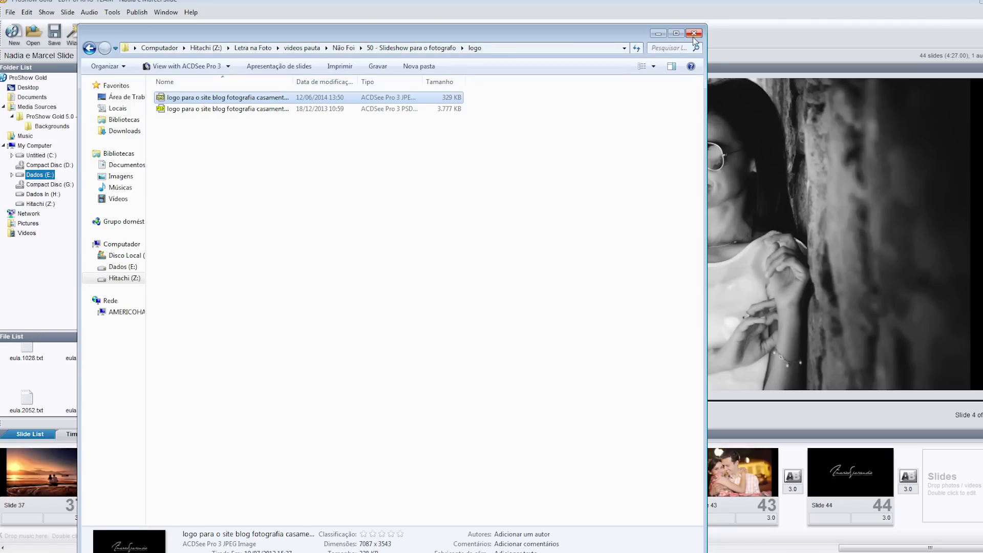
click(658, 34)
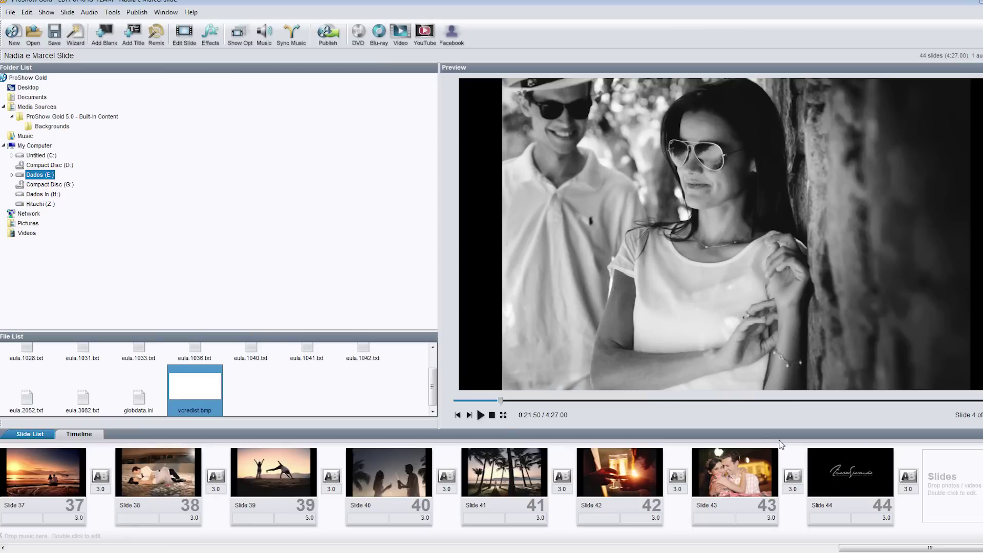
Preview the transition from slide 43 into the closing logo slide.
click(734, 459)
key(space)
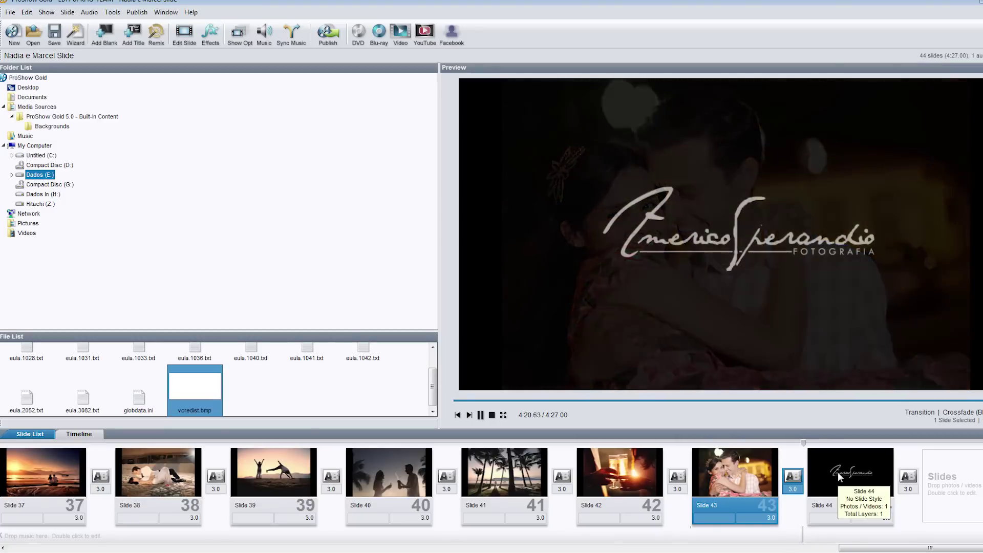
key(space)
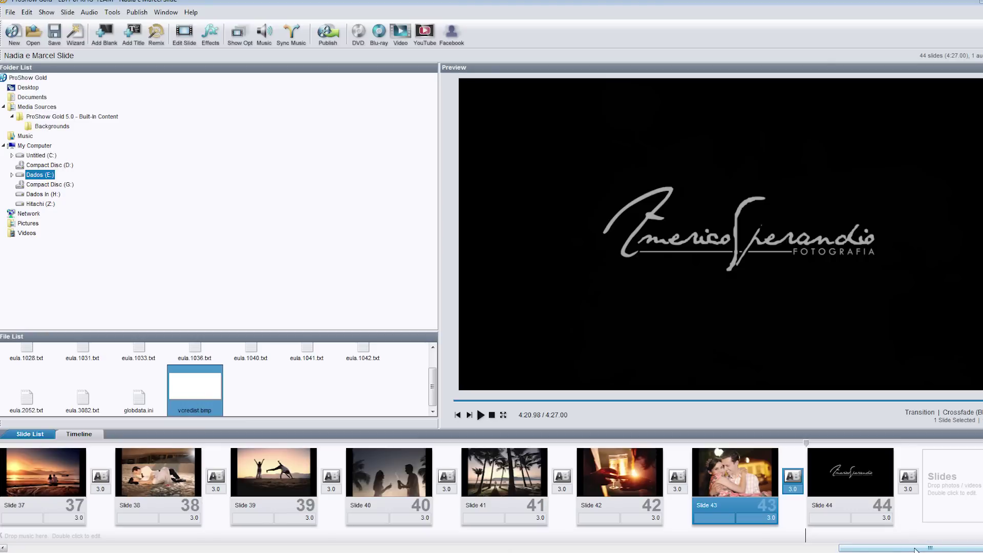
Select every slide and synchronize the whole show to the total soundtrack length, adjusting only transition times and making all times the same.
drag(888, 547, 56, 546)
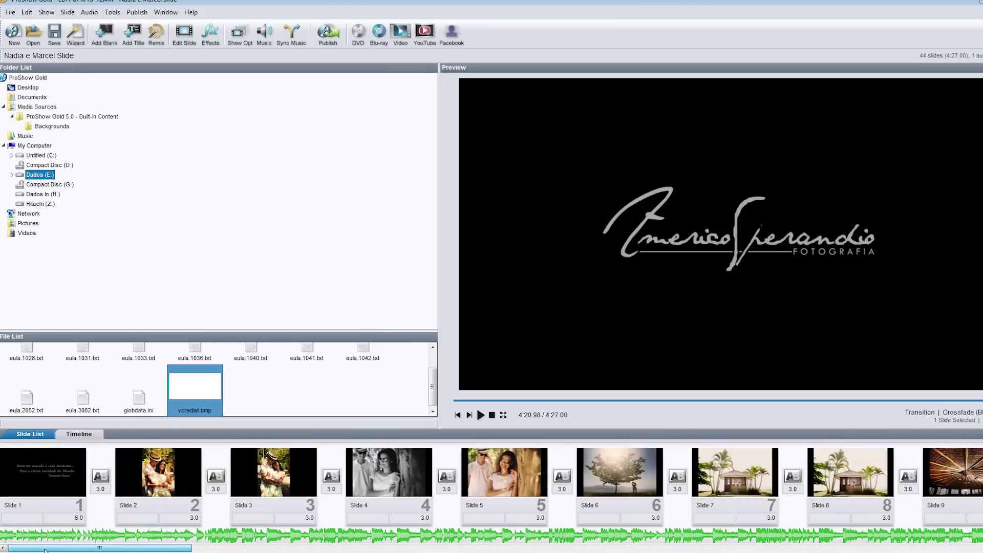
click(39, 475)
key(ctrl+a)
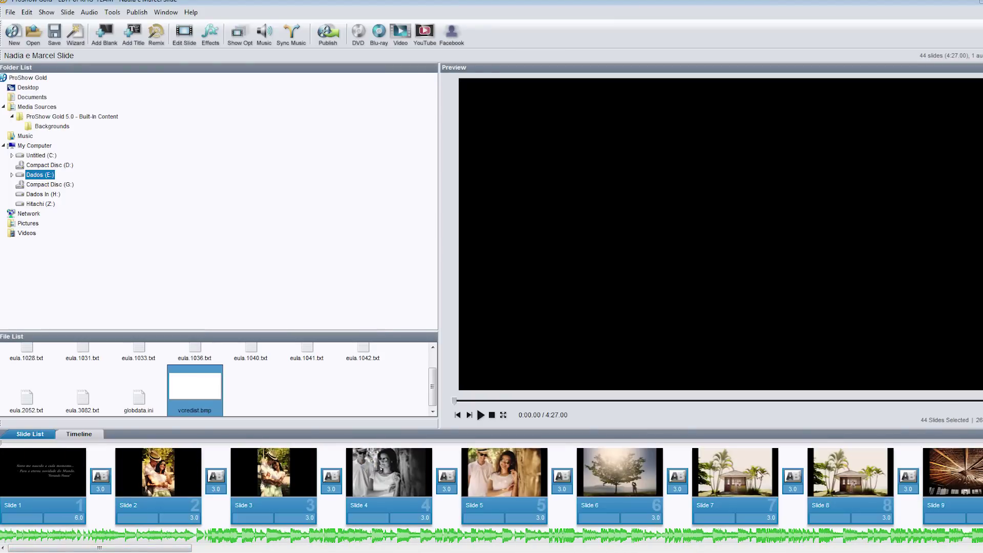
right_click(251, 465)
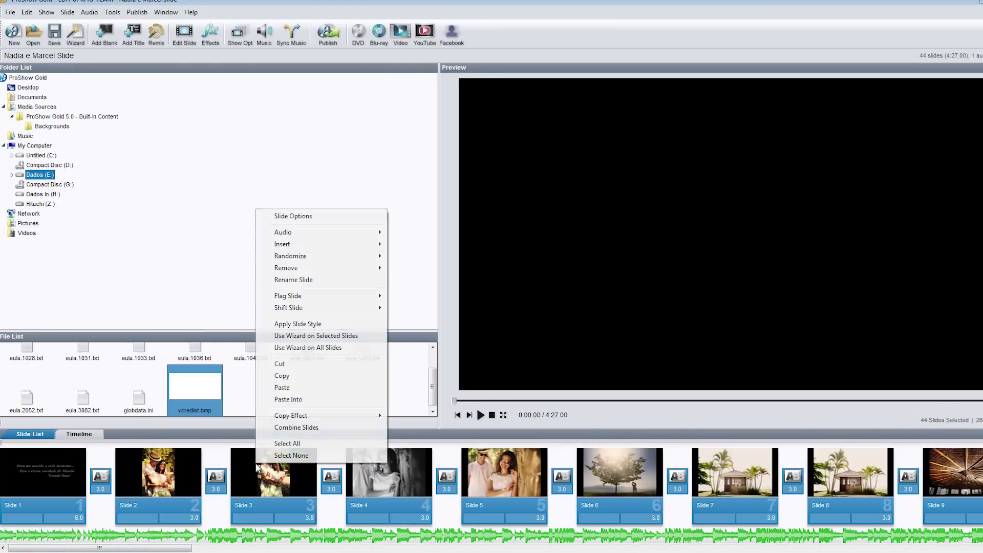
mouse_move(208, 180)
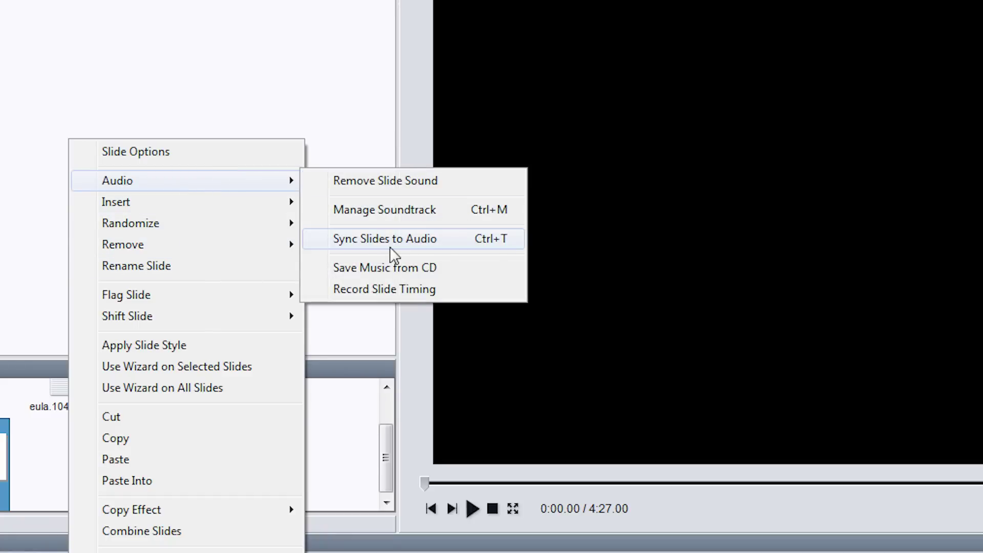
click(445, 239)
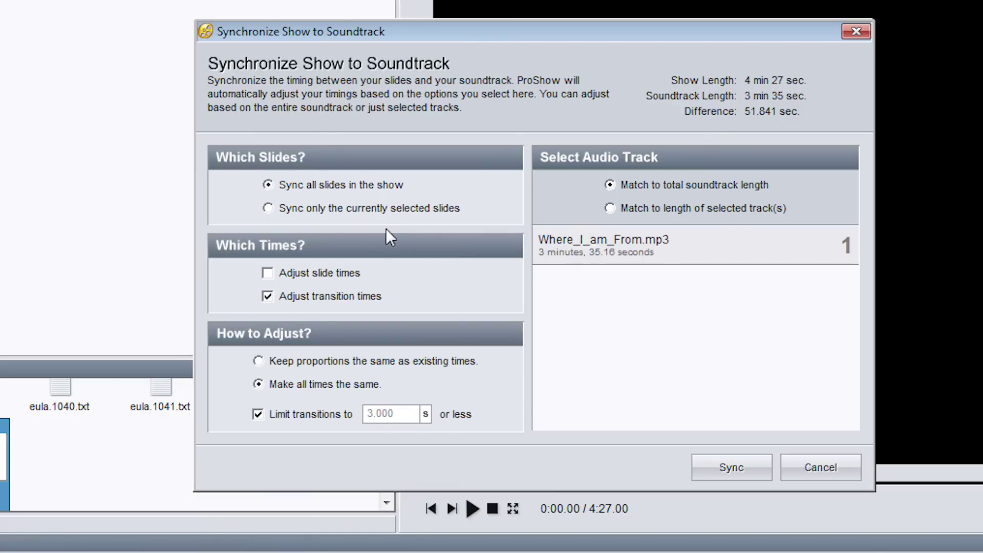
click(733, 468)
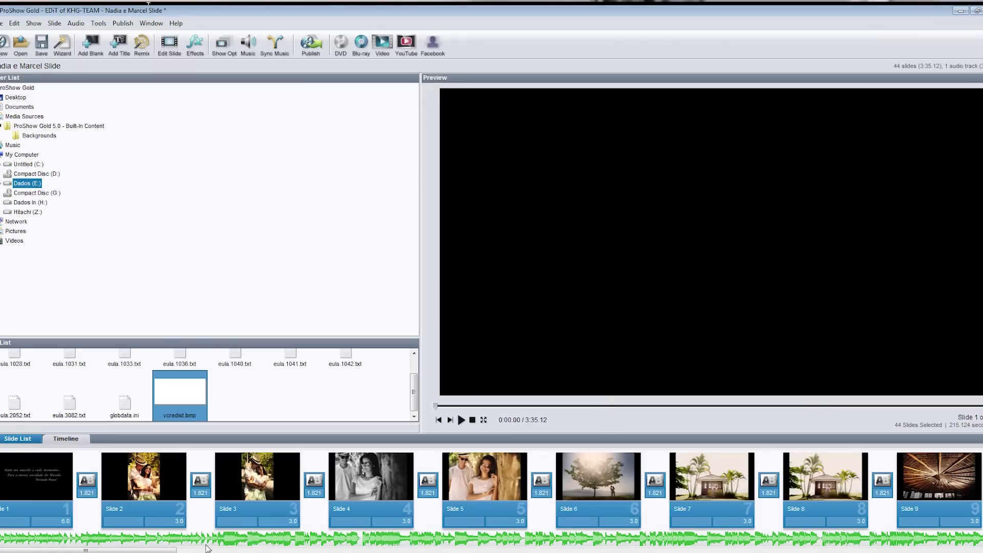
Try to set the transition times around slides 41 to 44 to 1 second with all slides still selected.
drag(165, 551, 904, 550)
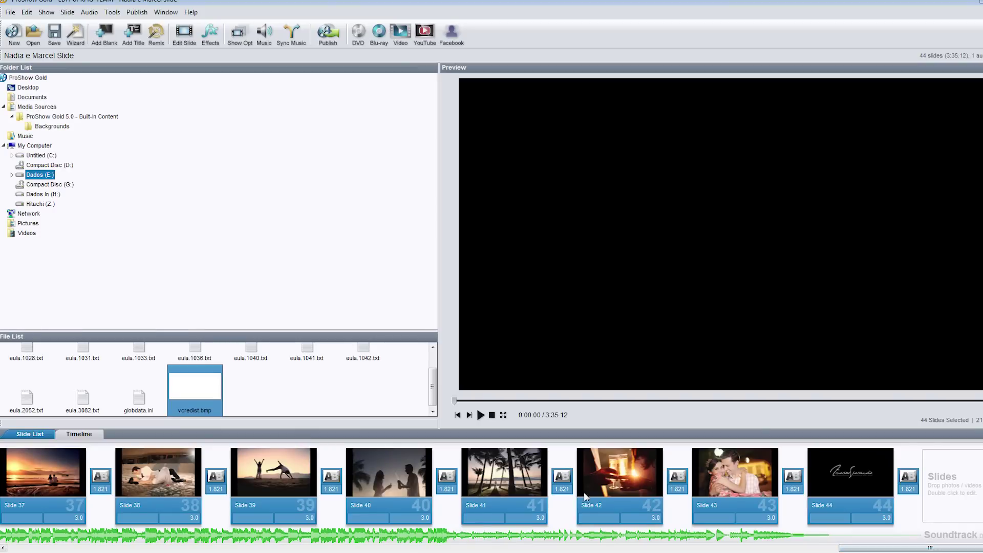
click(562, 489)
text(1)
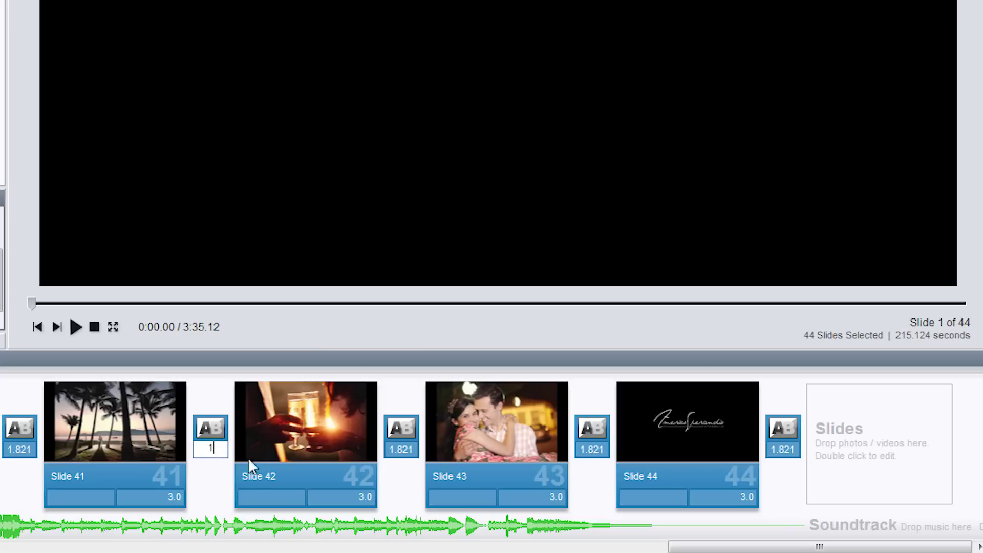
click(402, 450)
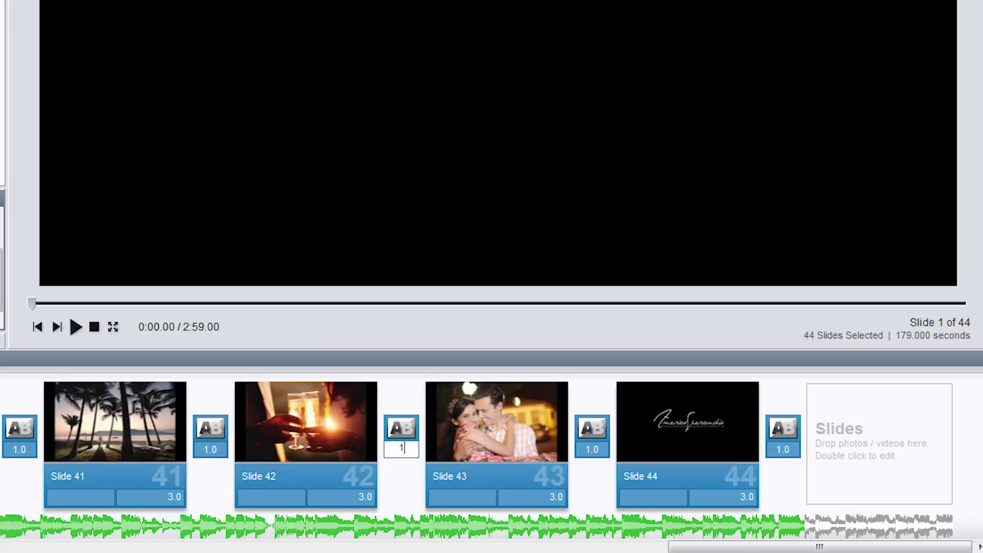
click(591, 448)
text(1)
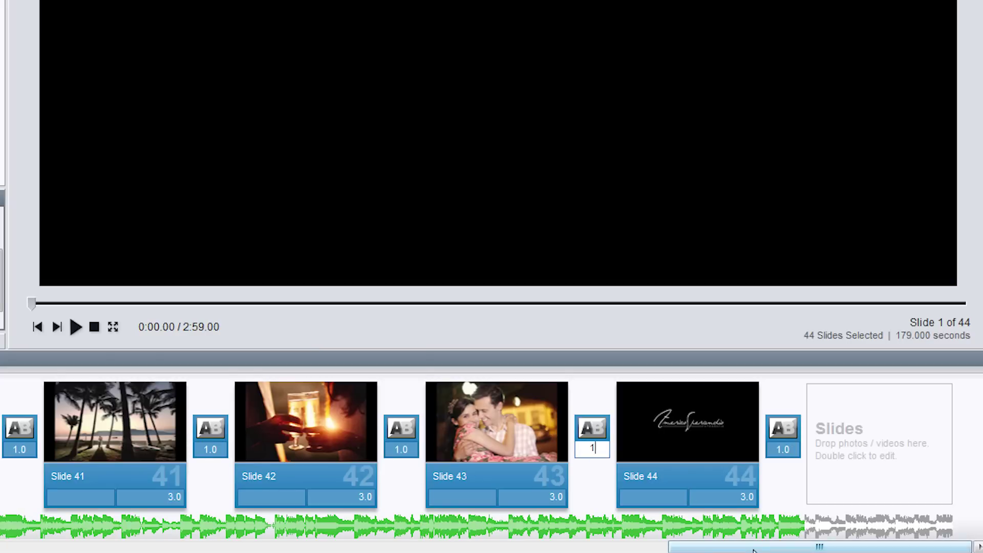
Insert a blank slide after the closing logo slide and undo it together with the 1-second transition changes.
right_click(840, 429)
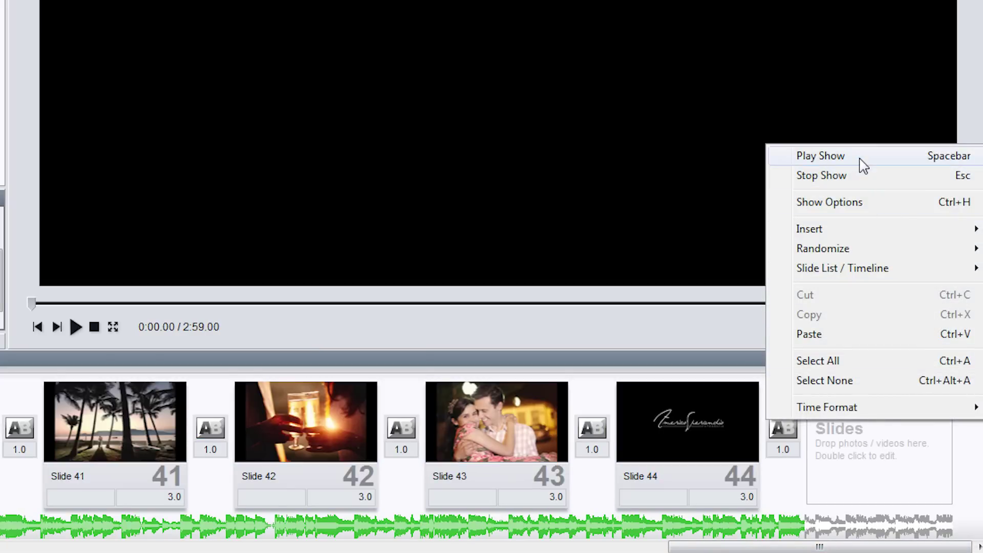
mouse_move(813, 231)
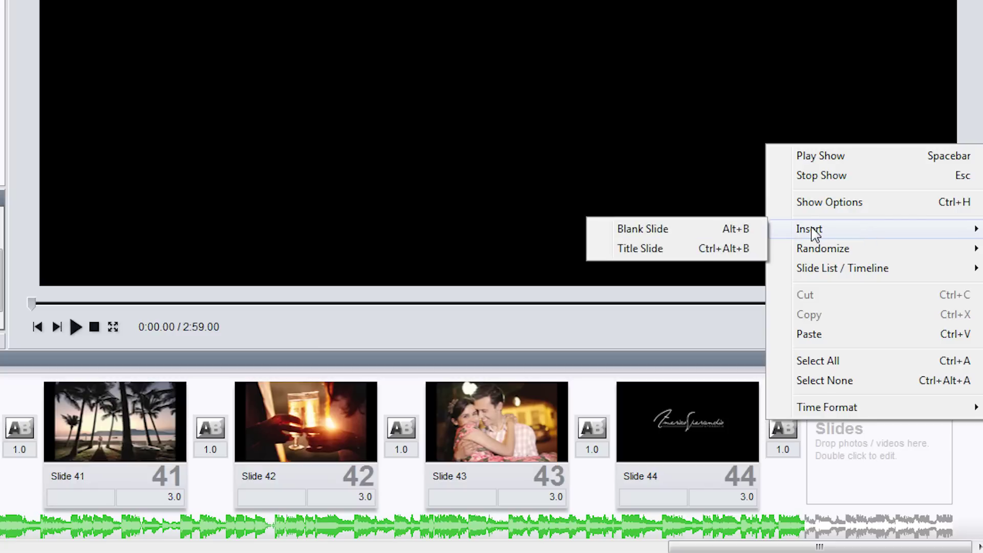
click(695, 229)
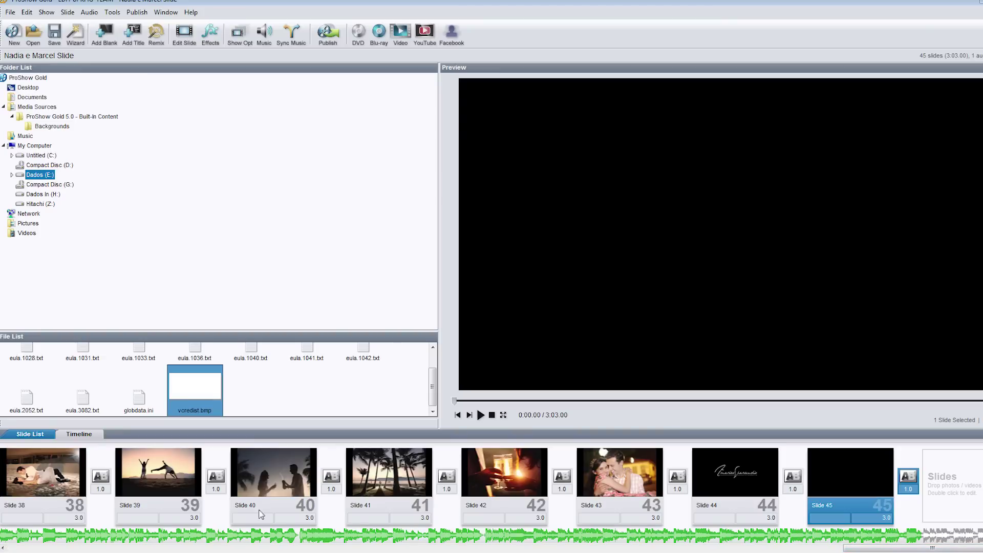
key(Delete)
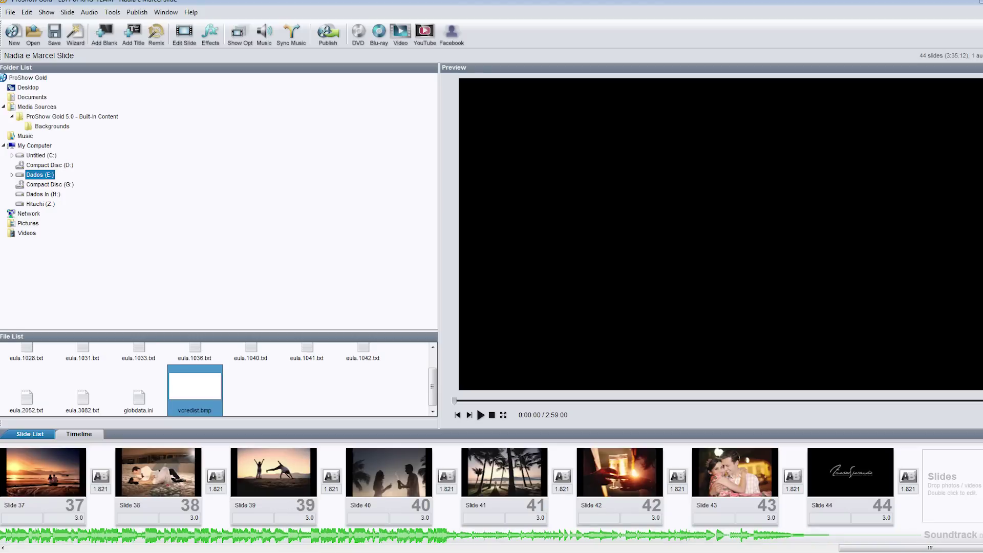
Set the transition times after slides 43, 42, 41 and 40 individually to 1 second each.
click(649, 482)
click(849, 474)
click(793, 489)
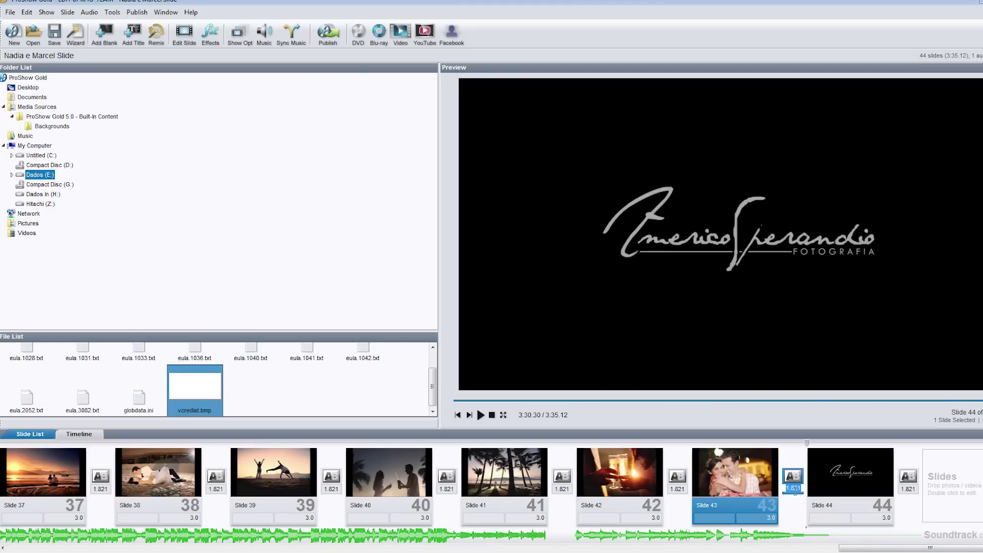
text(1)
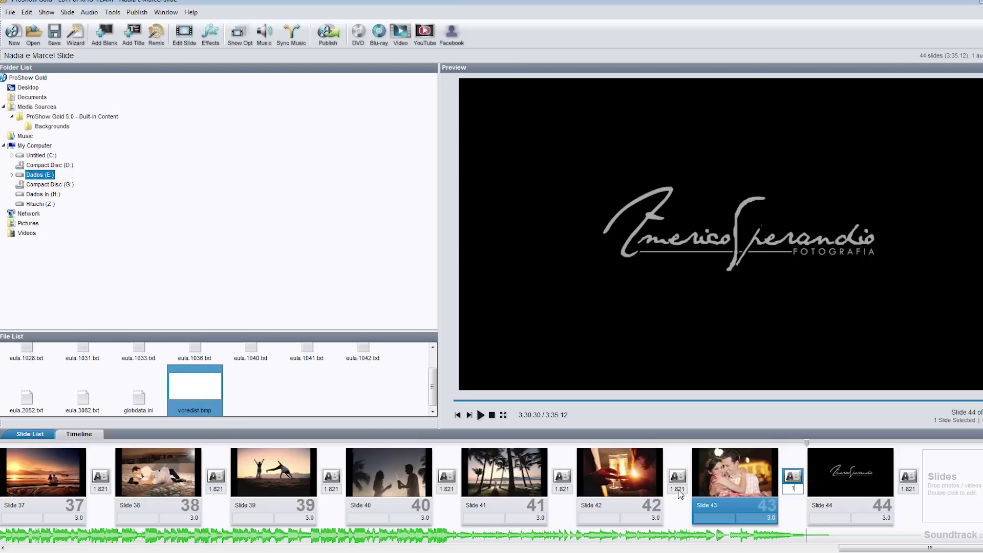
click(677, 489)
text(1)
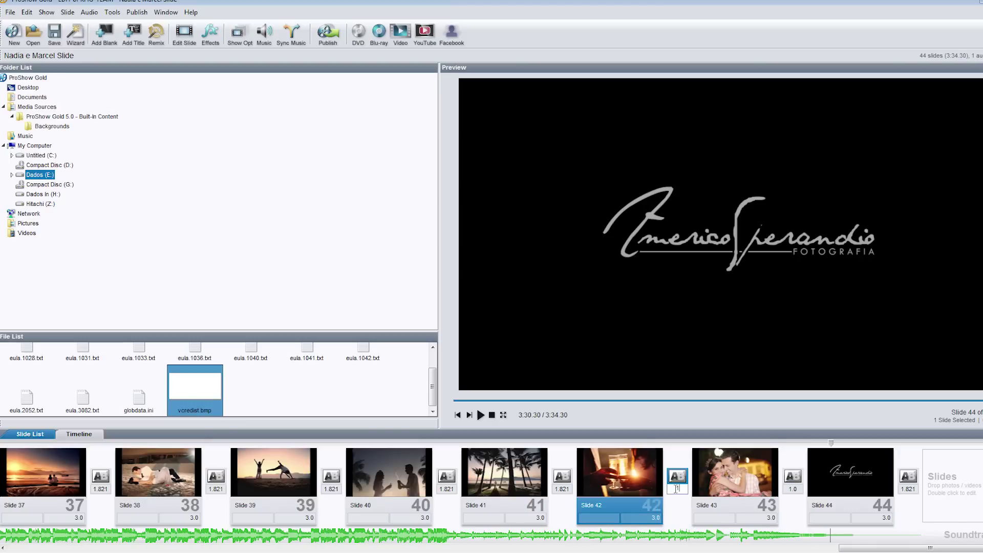
click(562, 489)
text(1)
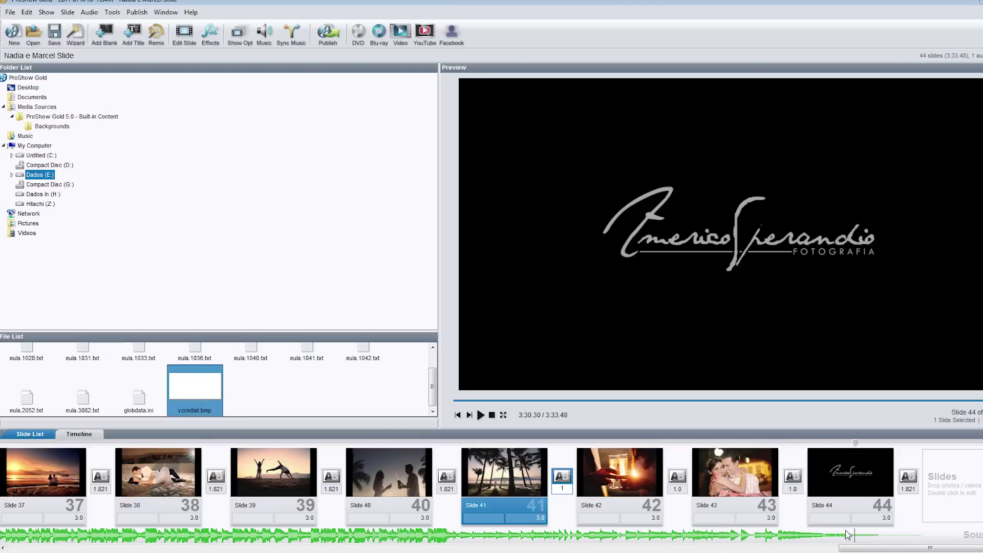
click(447, 489)
text(1)
click(331, 489)
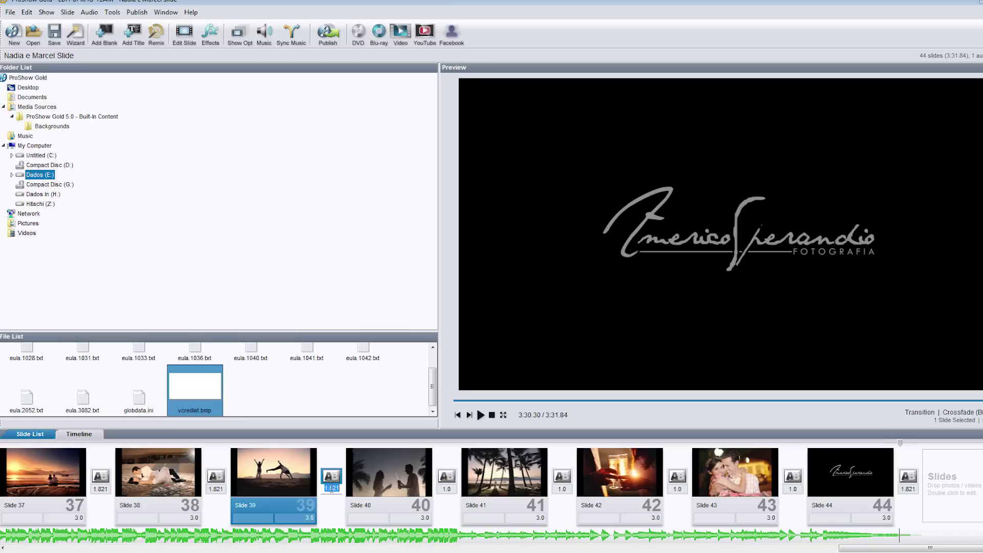
Insert a blank slide after the closing logo slide.
right_click(957, 490)
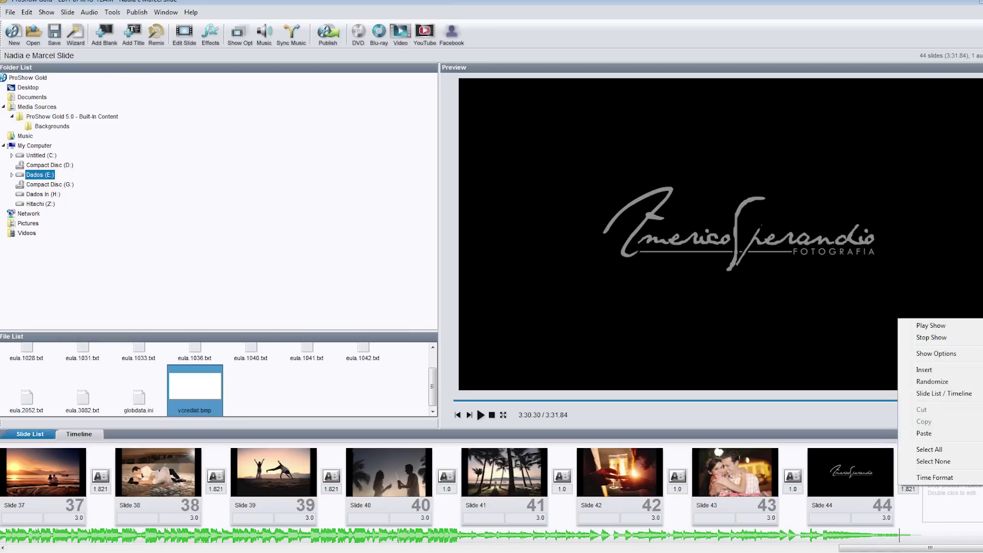
mouse_move(961, 373)
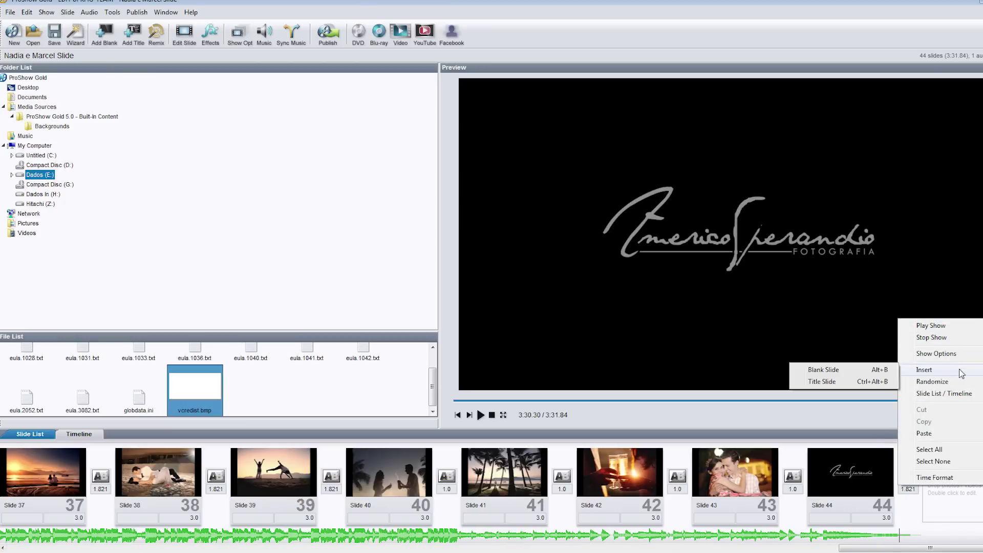
click(867, 379)
drag(913, 549, 973, 543)
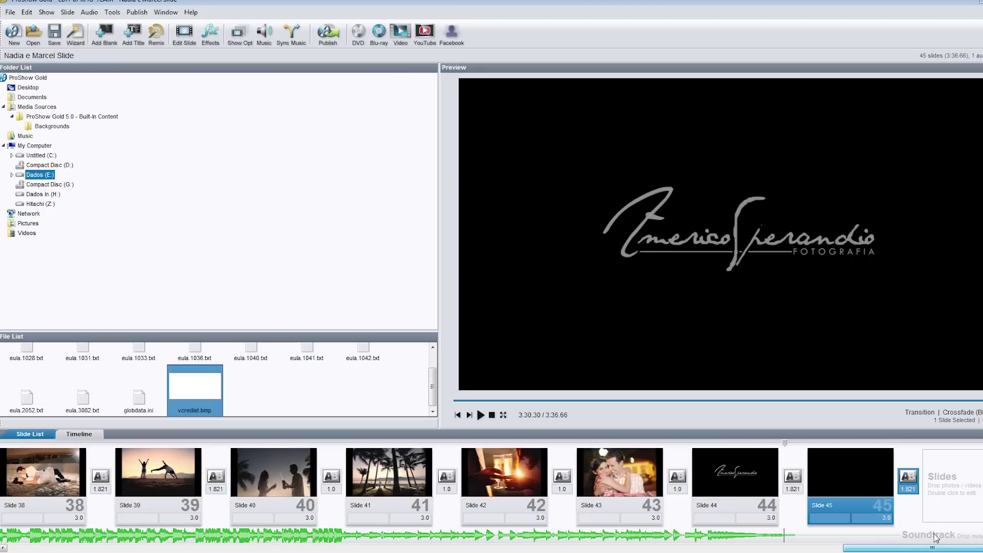
Set the closing logo slide's time to 5 seconds and preview the ending of the show from slide 43.
click(769, 518)
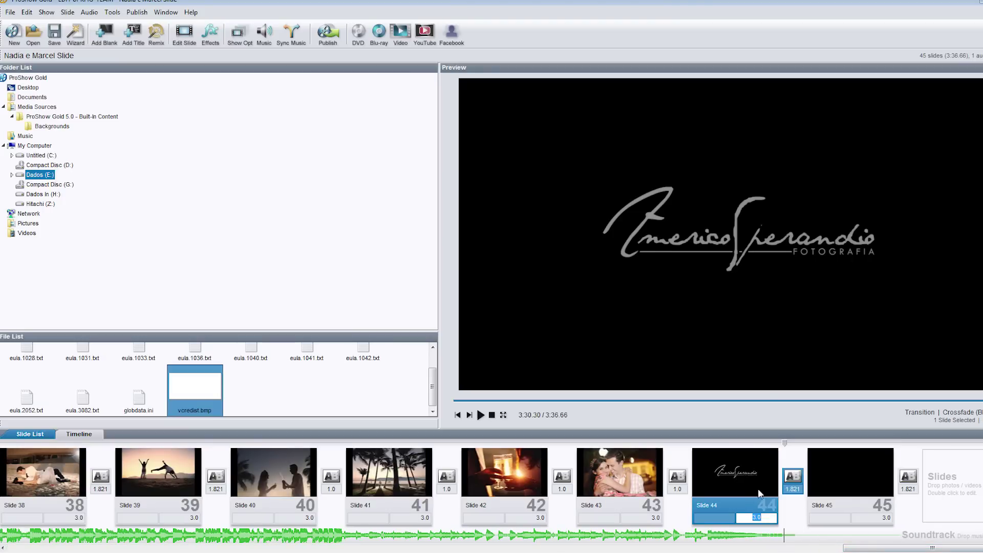
key(Return)
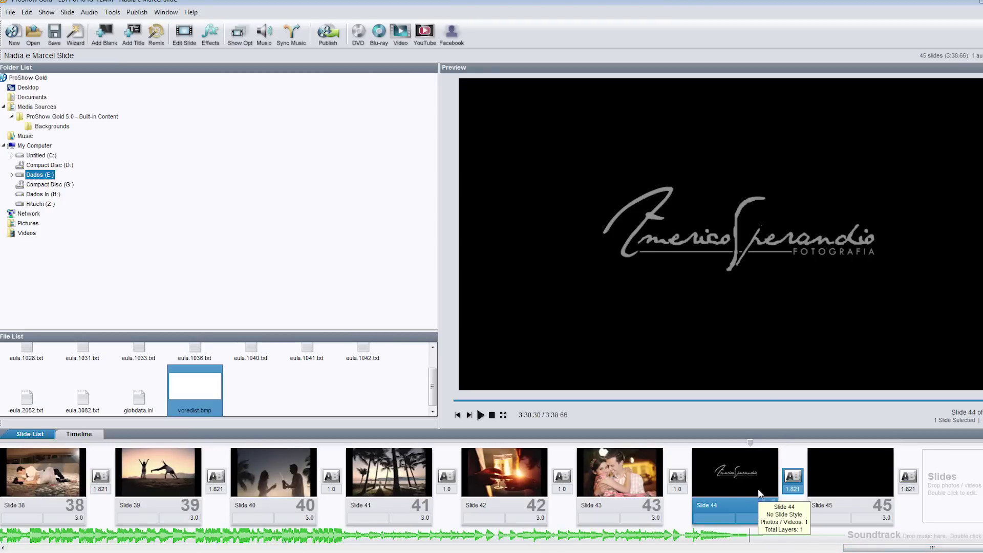
click(654, 463)
key(space)
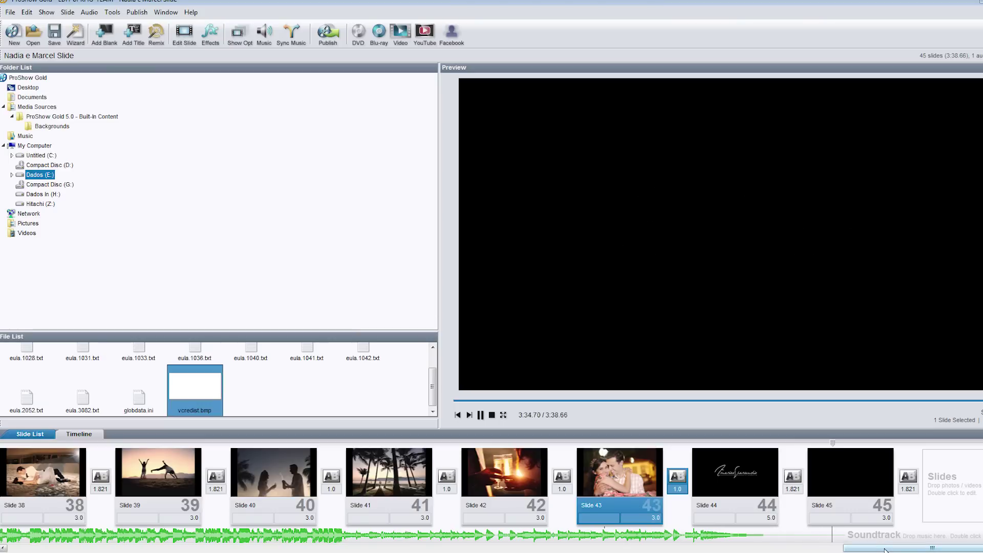
Randomize all motion effects on every slide except the opening quote slide.
drag(885, 550, 20, 550)
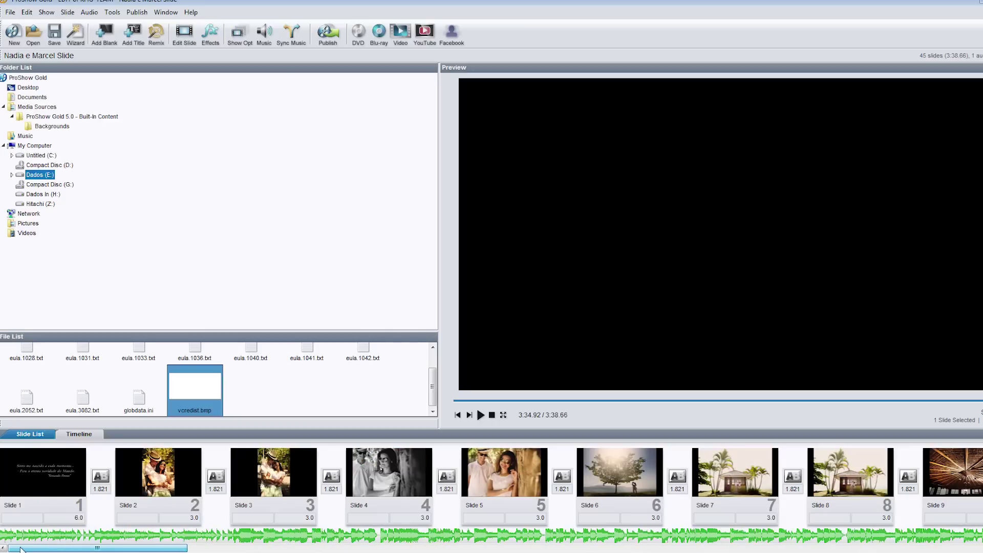
click(39, 477)
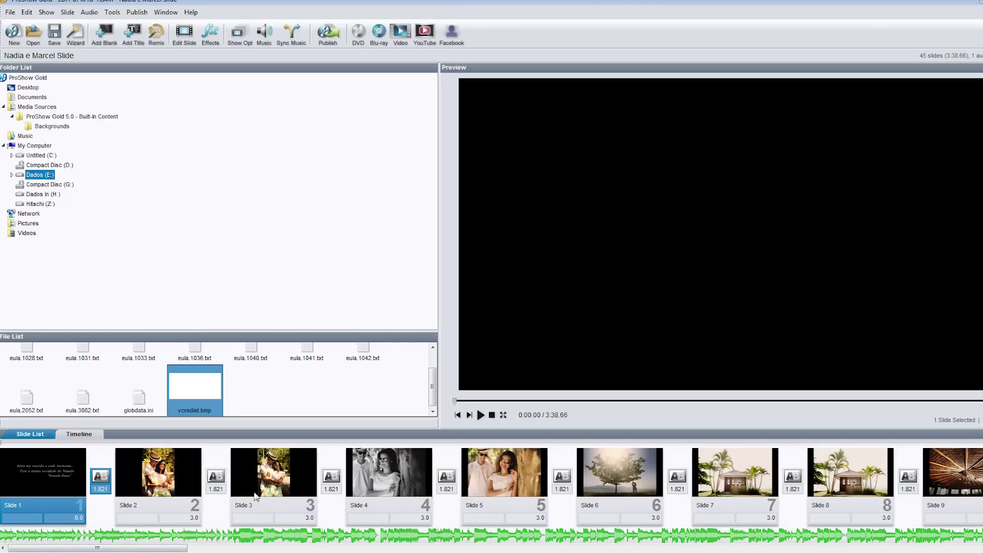
key(ctrl+a)
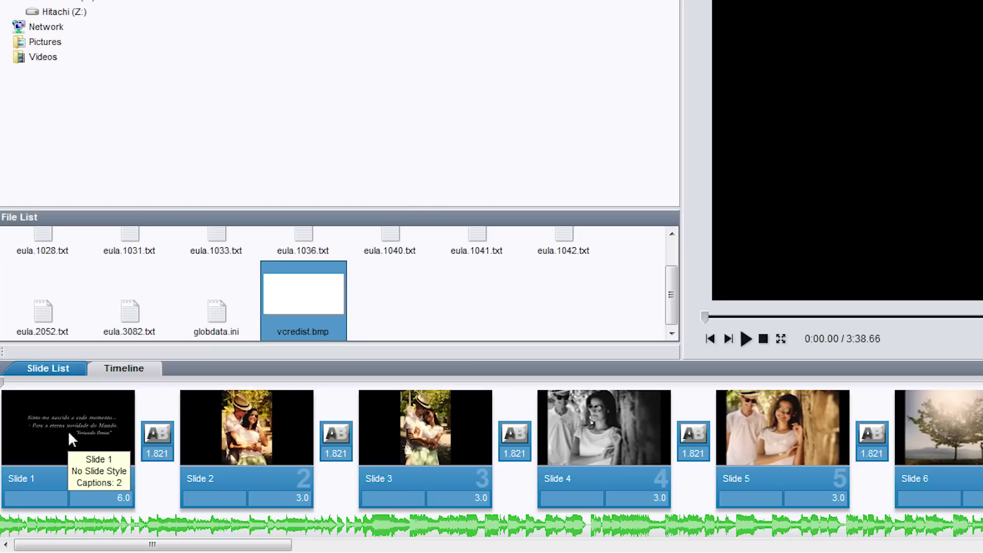
ctrl+click(70, 475)
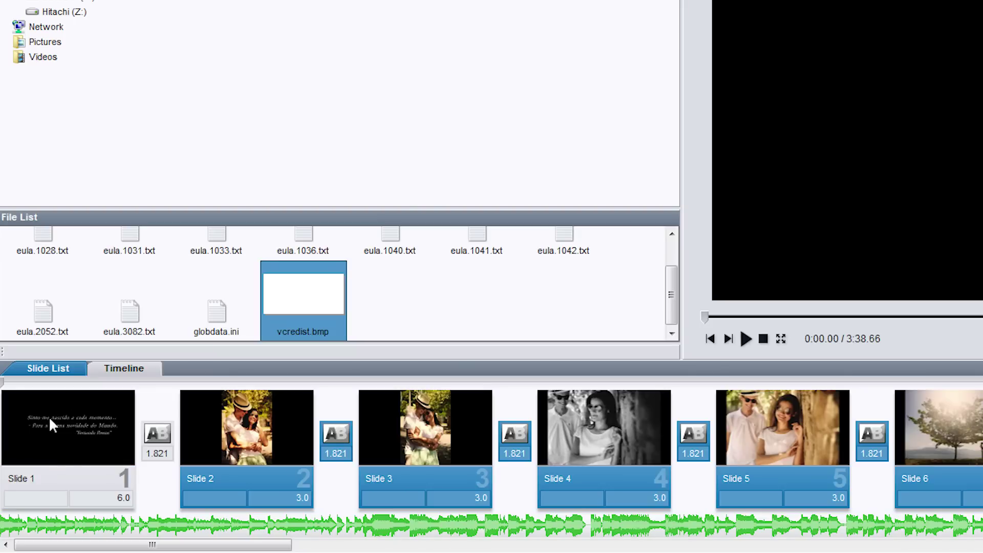
right_click(249, 413)
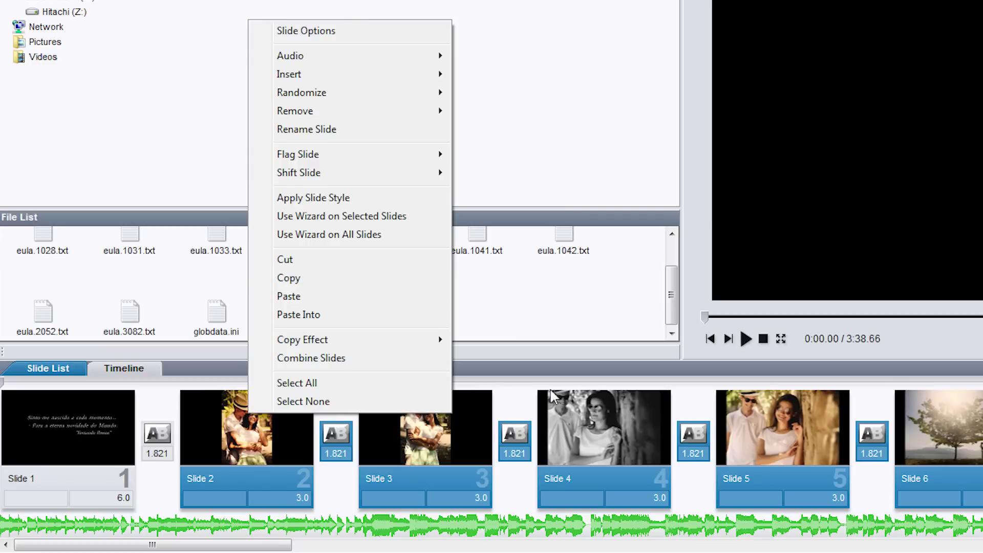
mouse_move(359, 100)
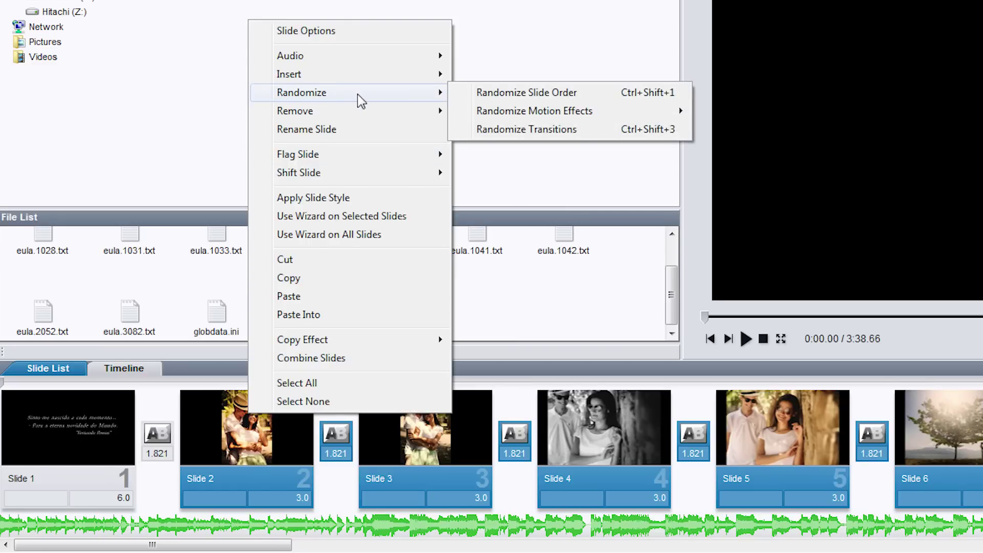
mouse_move(558, 115)
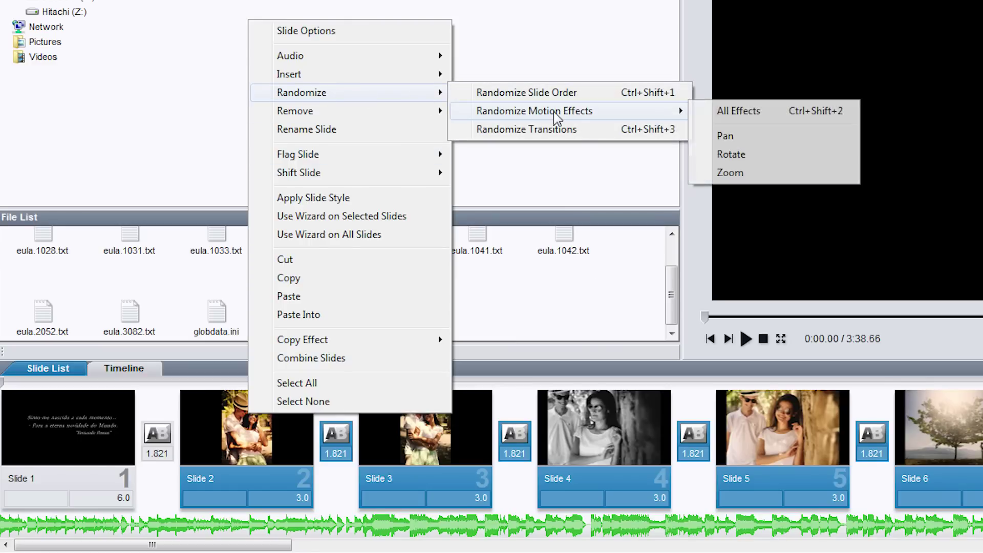
click(732, 112)
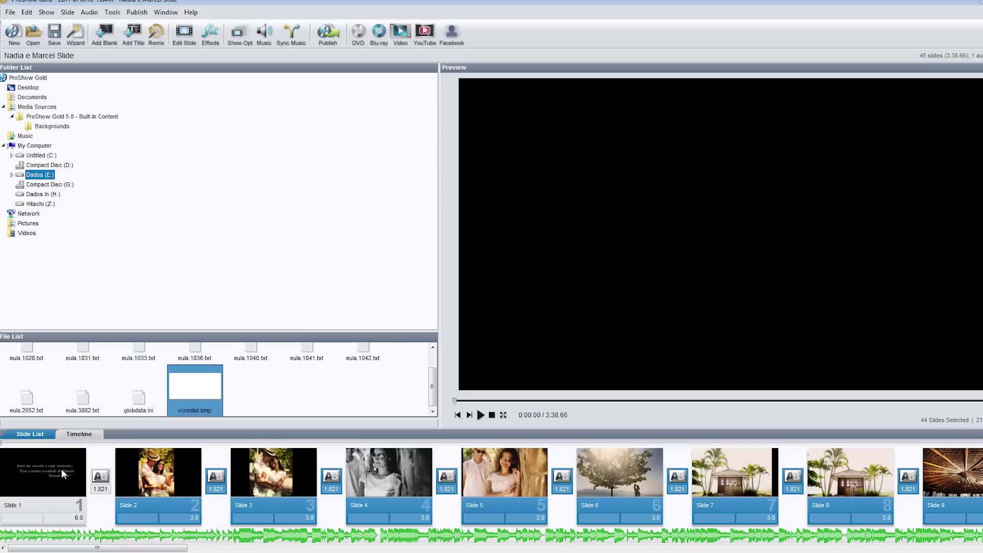
Play the show from the opening quote slide to check the photo movement, and pause it during the transition into slide 3.
click(63, 473)
key(space)
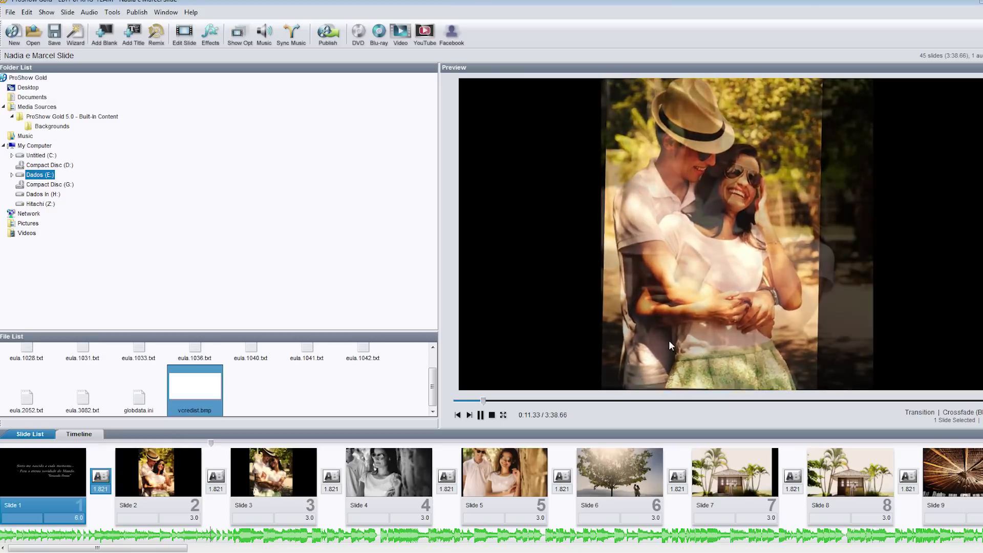
click(480, 414)
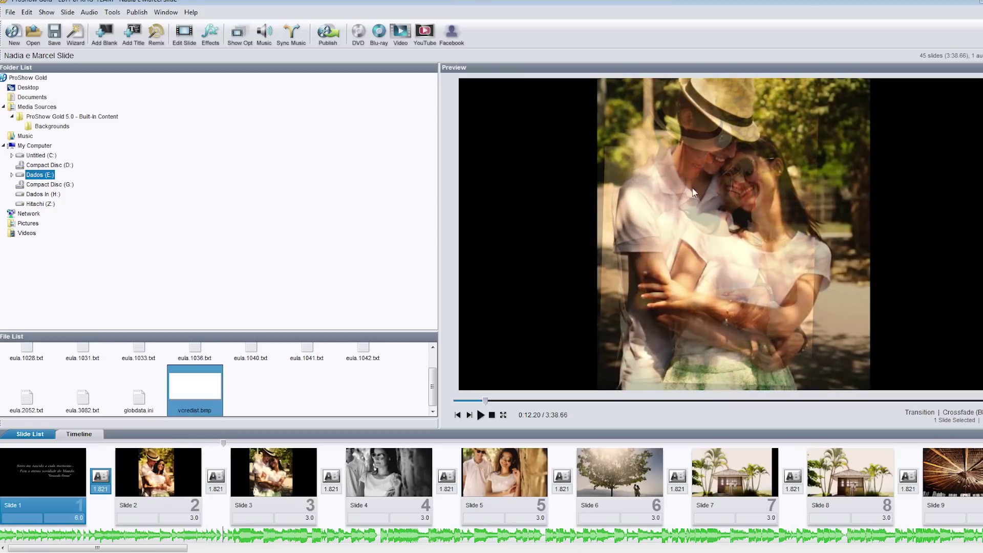
Resume playback from the transition into slide 3 to check the motion of the following photos, and pause it.
key(space)
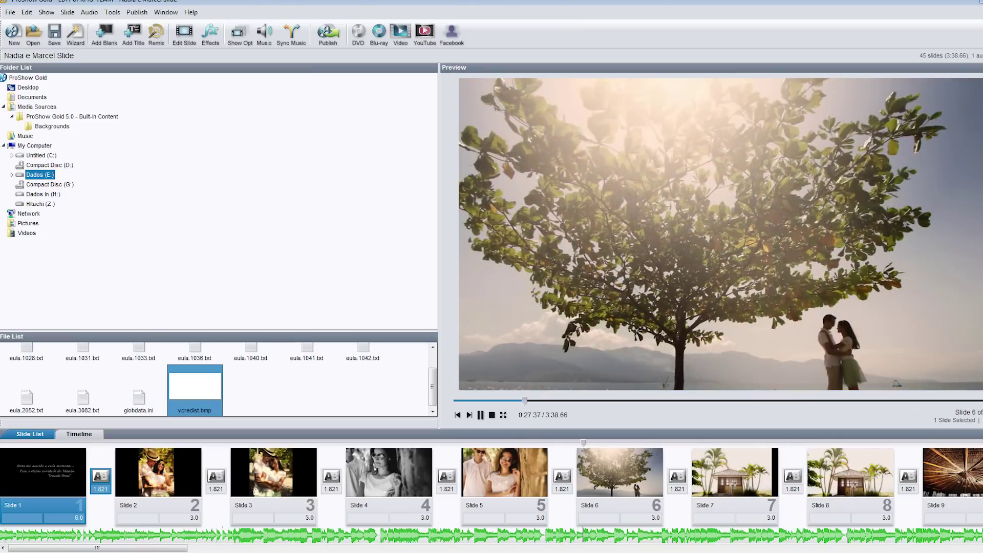
key(space)
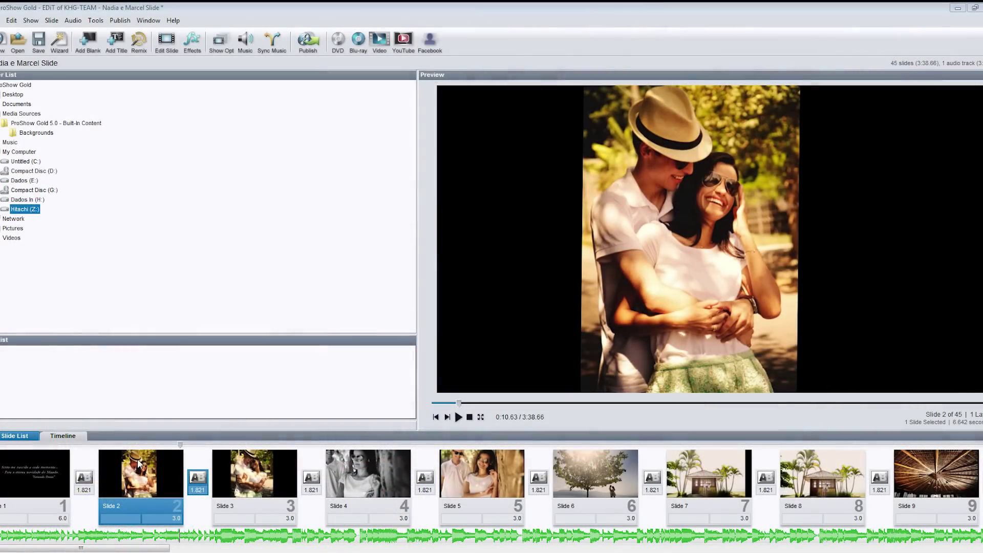
Adjust slide 2's photo motion by slightly reducing the starting zoom and shifting the ending position to the right and slightly down.
double_click(137, 459)
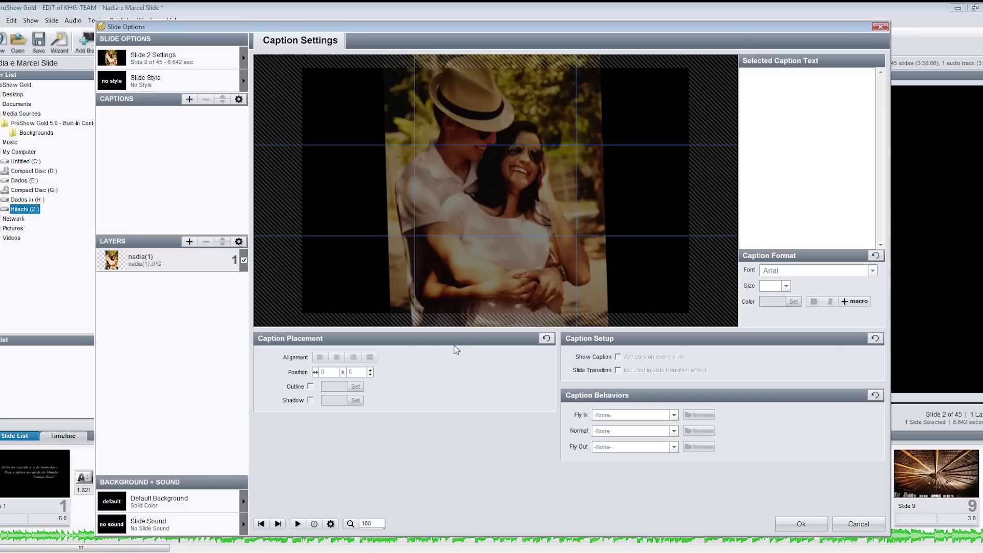
click(141, 258)
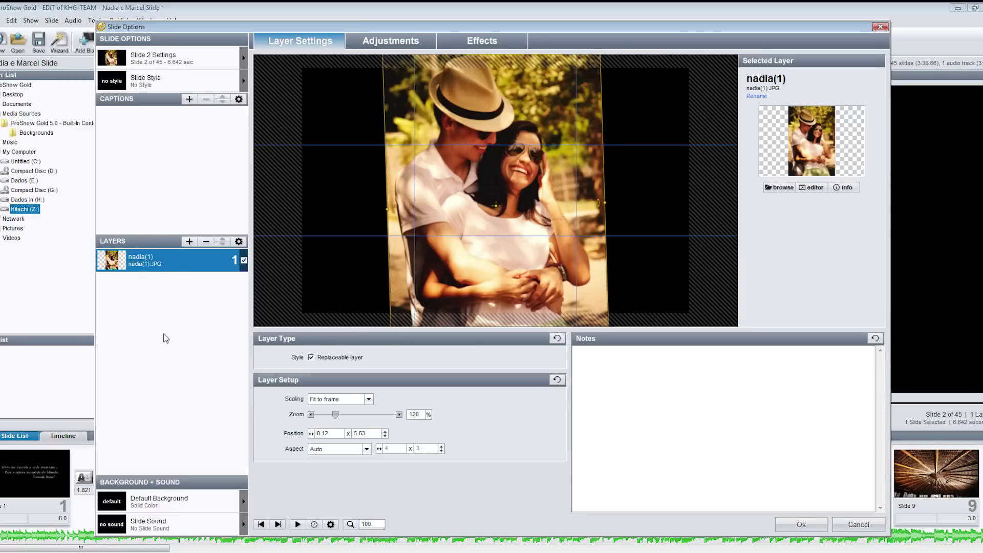
click(472, 47)
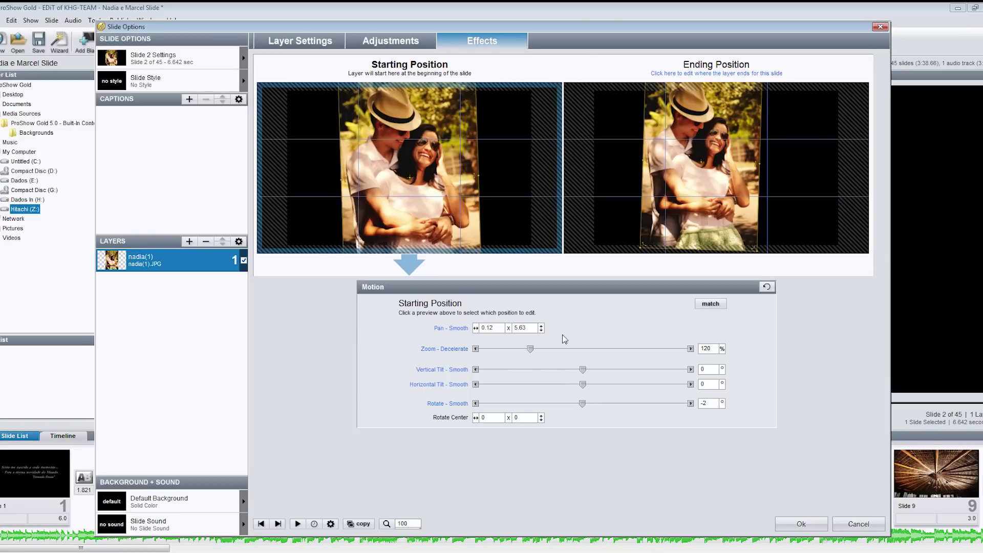
drag(533, 353, 527, 351)
drag(679, 139, 697, 146)
click(802, 524)
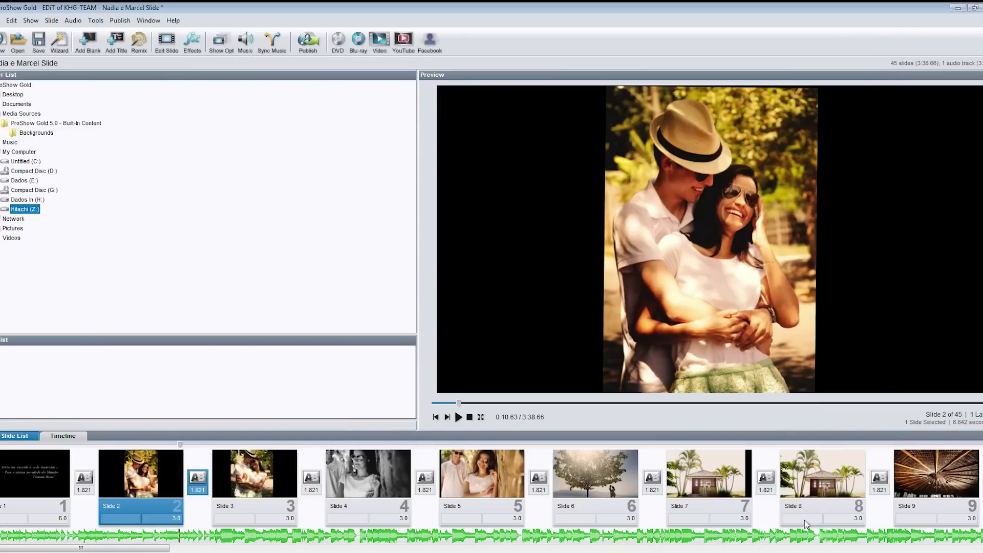
Adjust slide 3's photo motion so its ending position has a 177% zoom and a pan of 0.66 x 20.75.
double_click(243, 469)
click(453, 173)
drag(660, 166, 731, 172)
drag(536, 352, 553, 353)
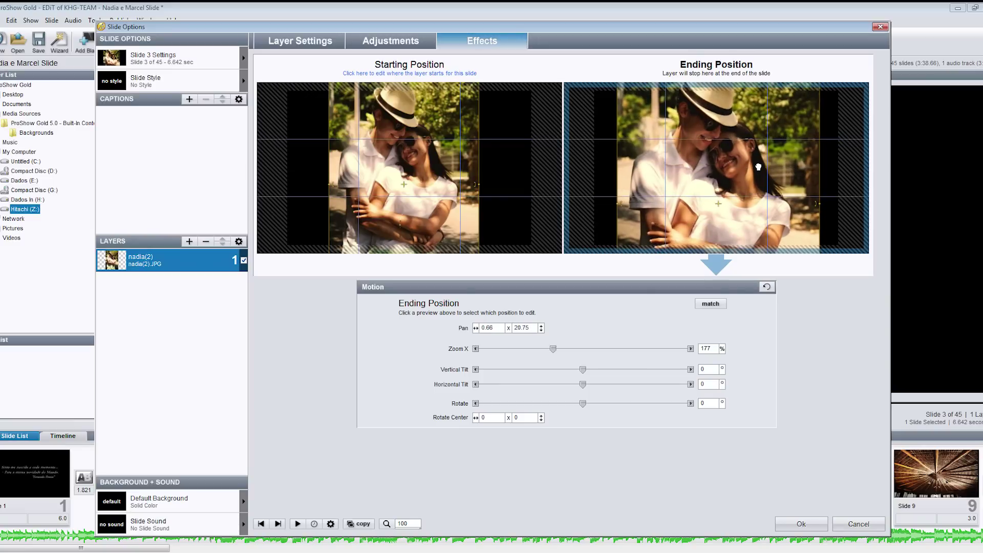
click(798, 526)
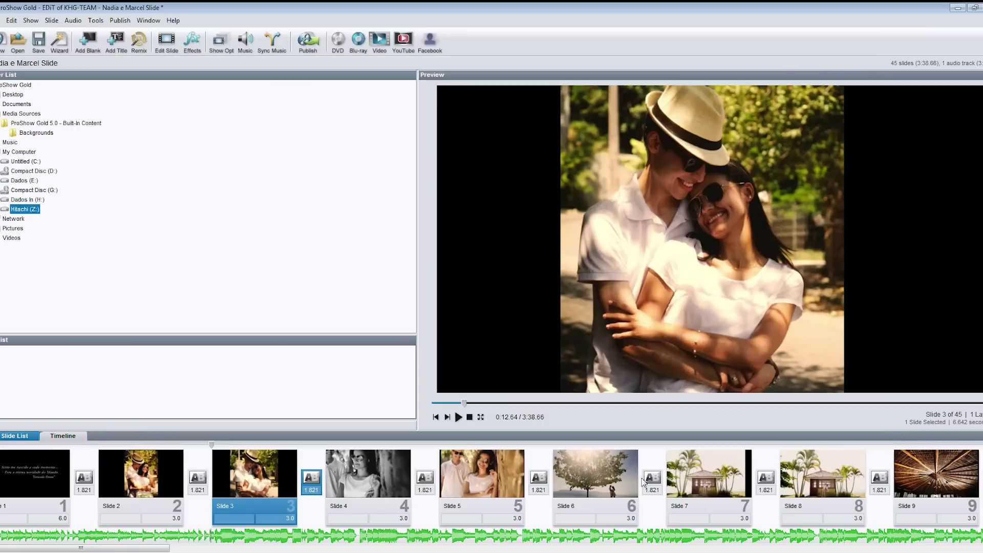
Play the show from slide 2 to check the adjusted photo motion.
click(138, 459)
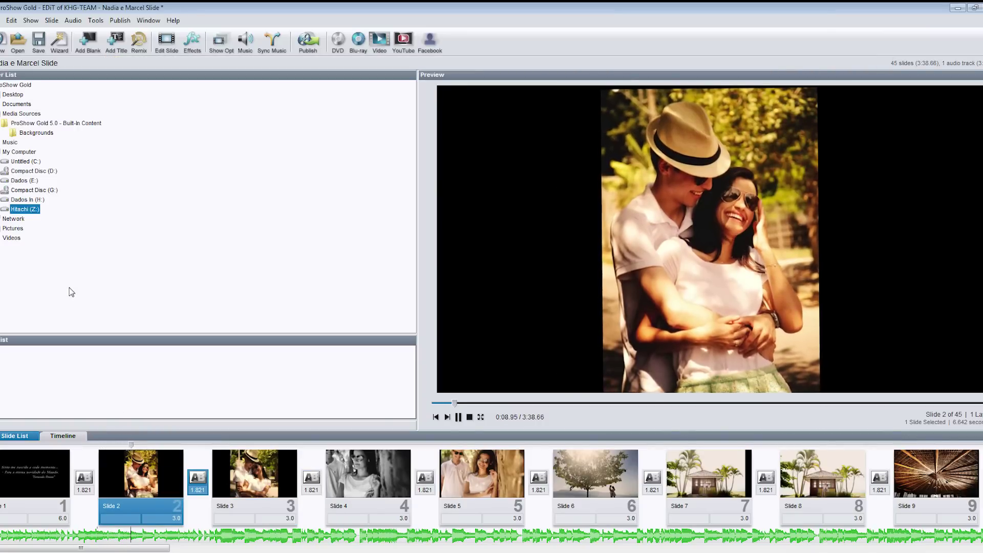